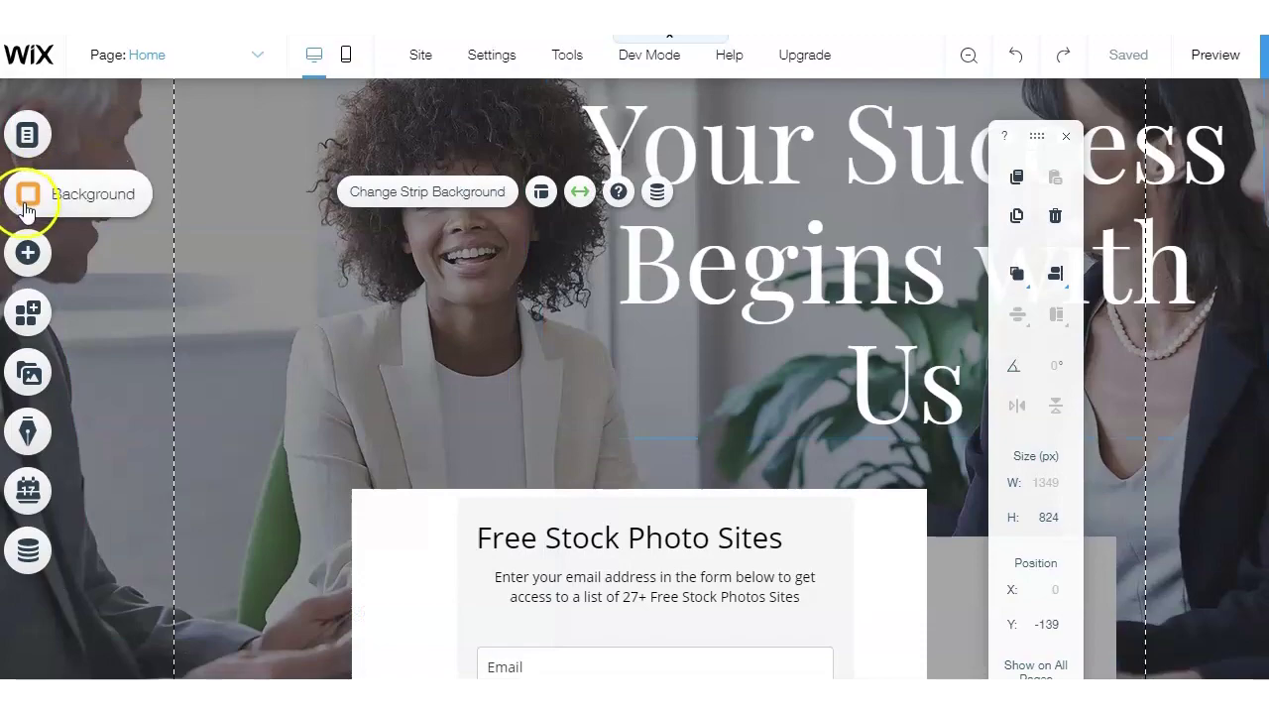
# Step: Open the Home page background panel and browse its preset image and video backgrounds
pyautogui.click(27, 206)
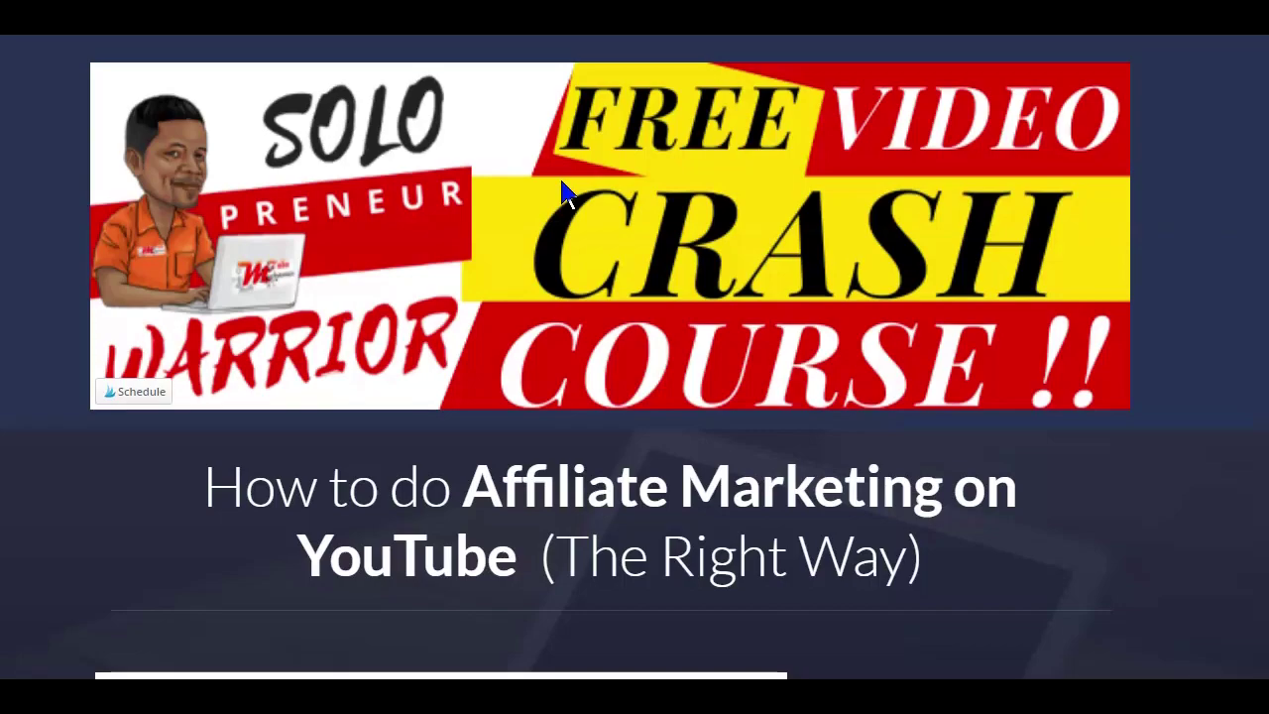
pyautogui.moveTo(563, 191)
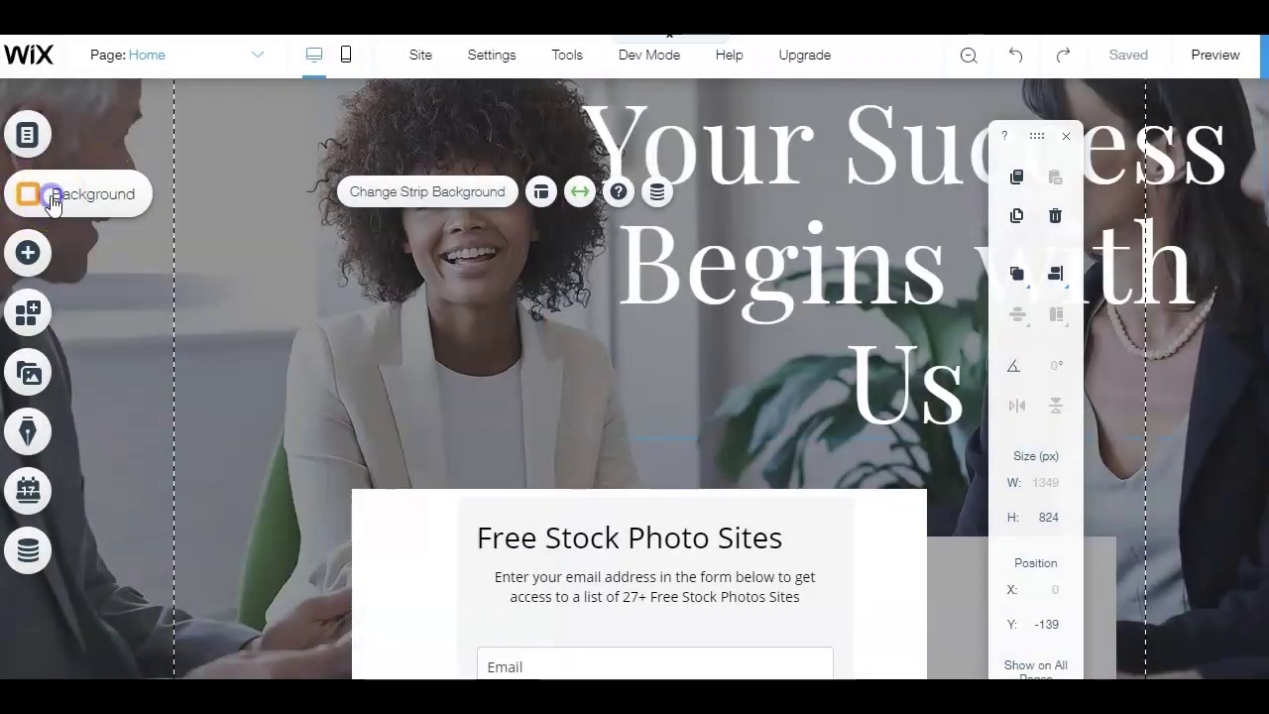
pyautogui.click(52, 203)
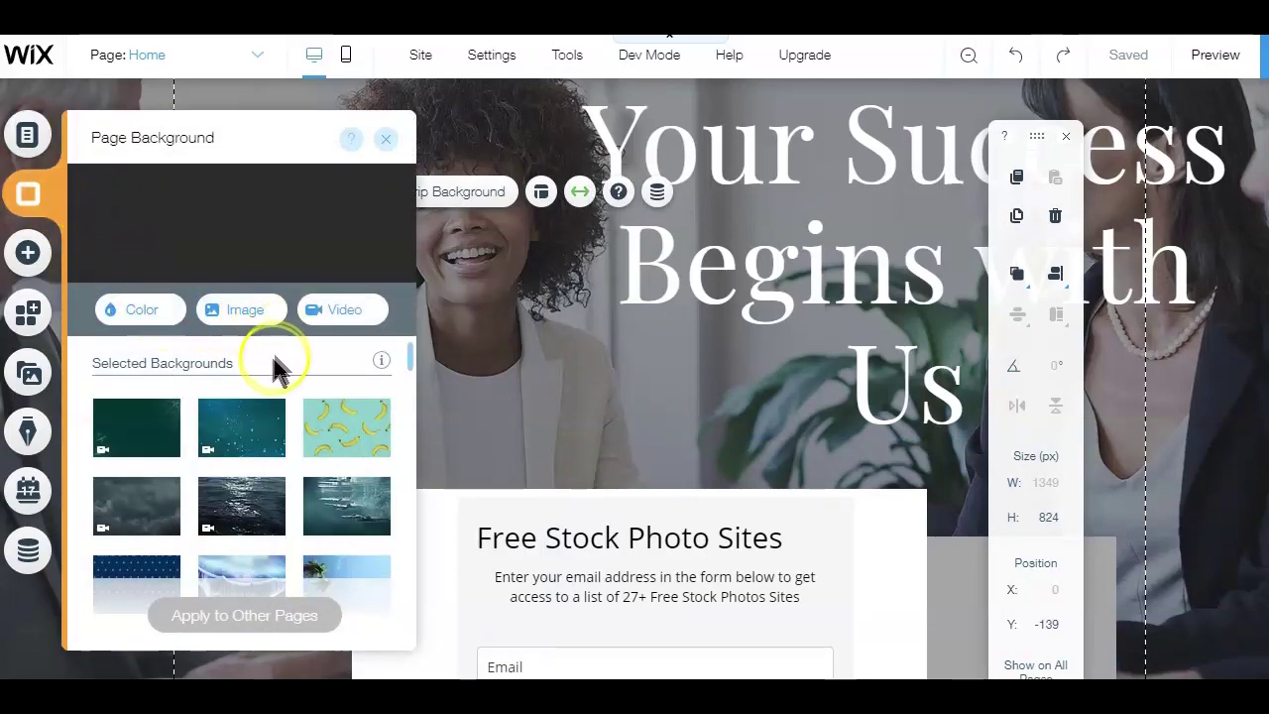
pyautogui.scroll(-5, 288, 401)
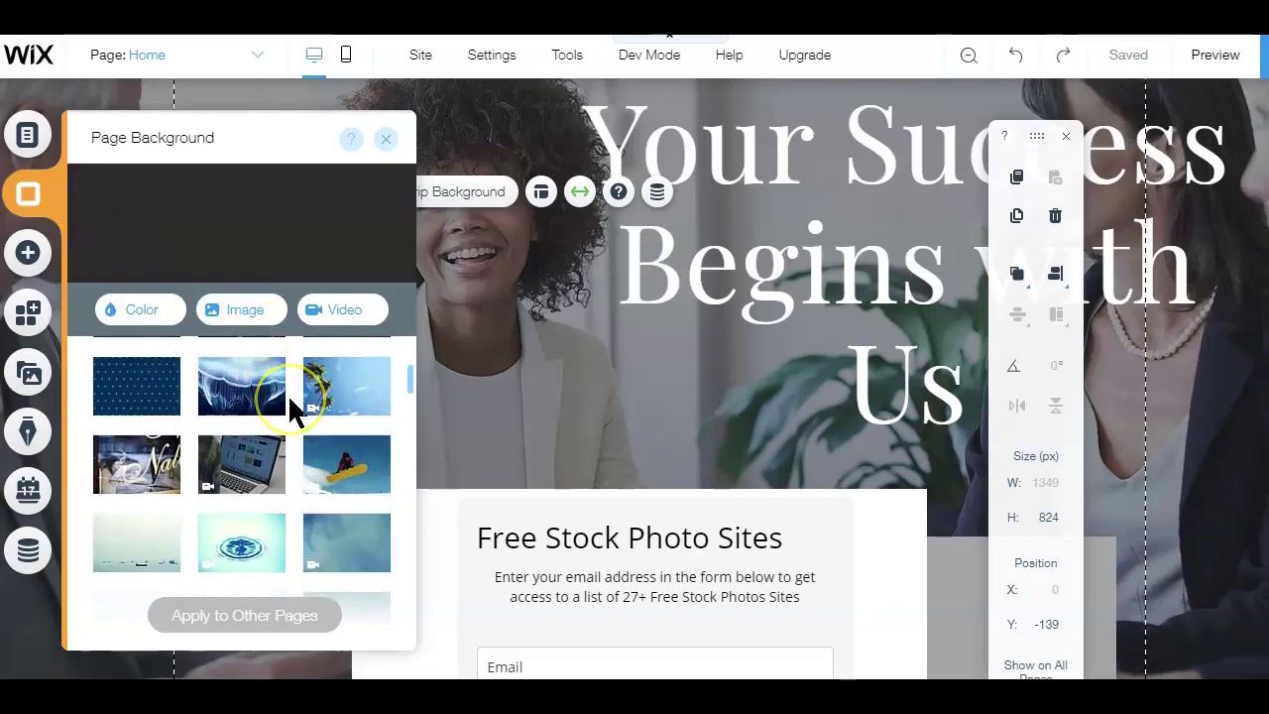
pyautogui.scroll(-3, 290, 402)
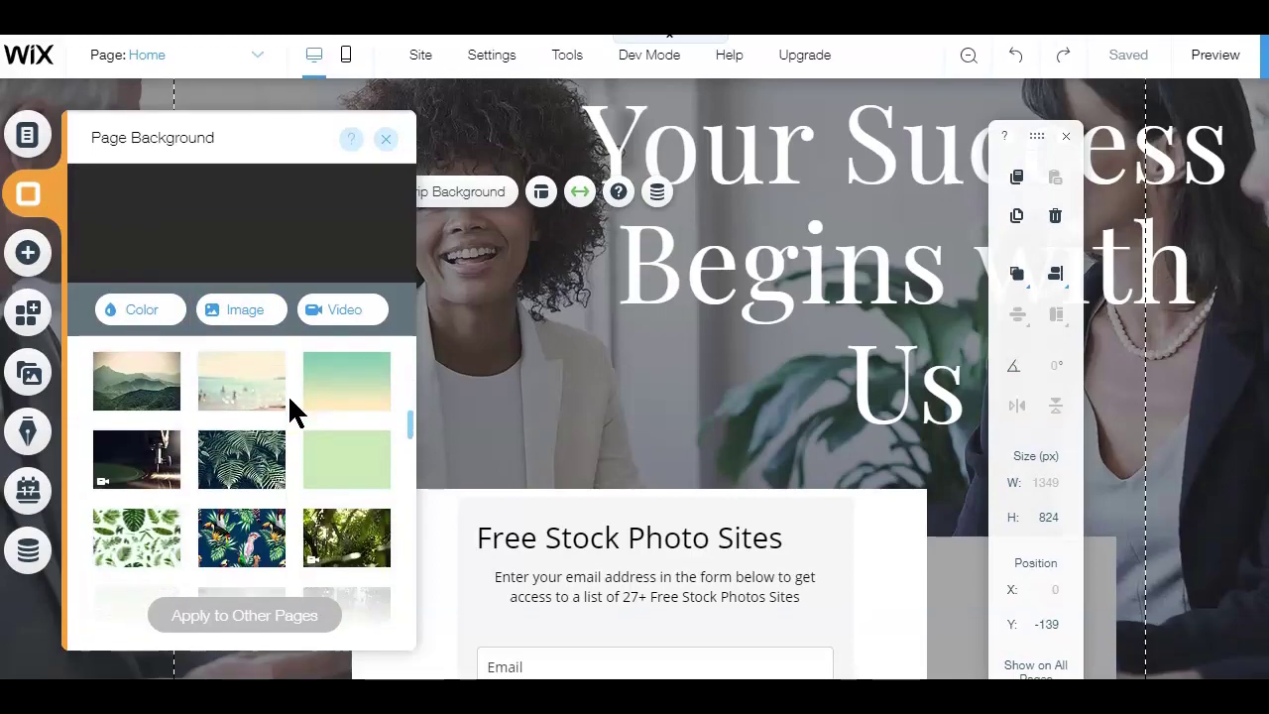
pyautogui.scroll(-4, 290, 401)
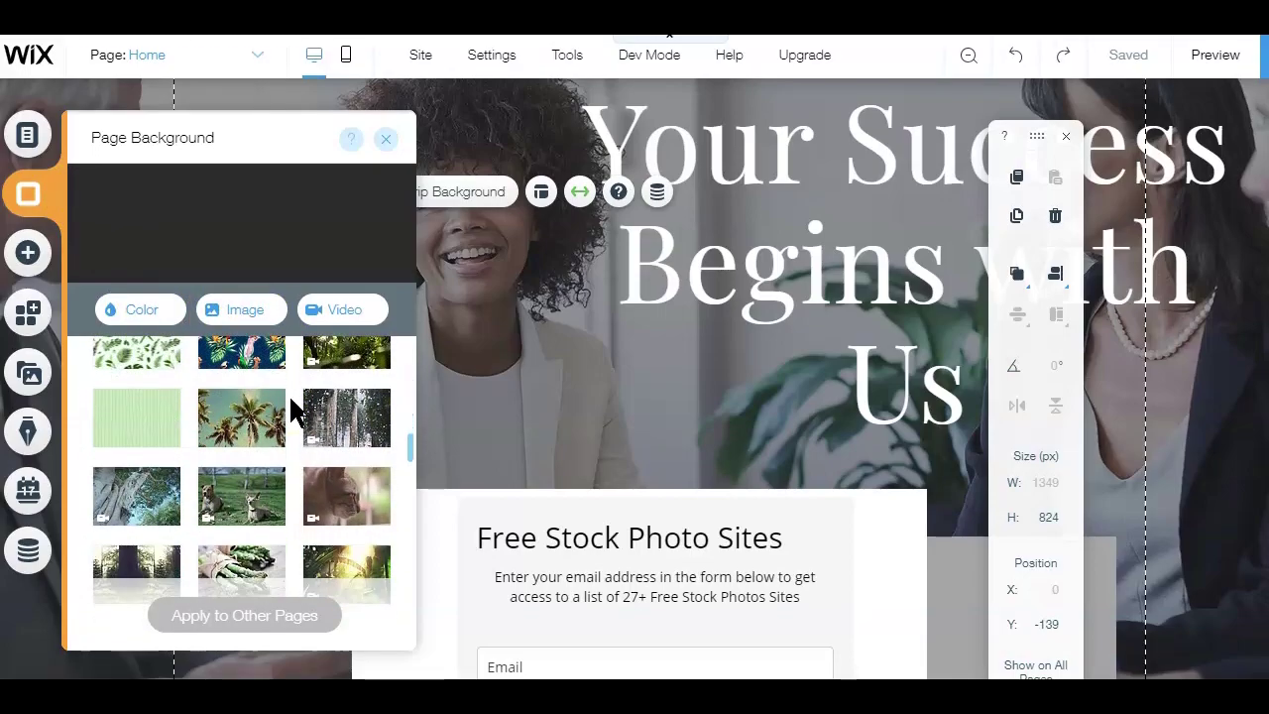
pyautogui.scroll(-10, 291, 402)
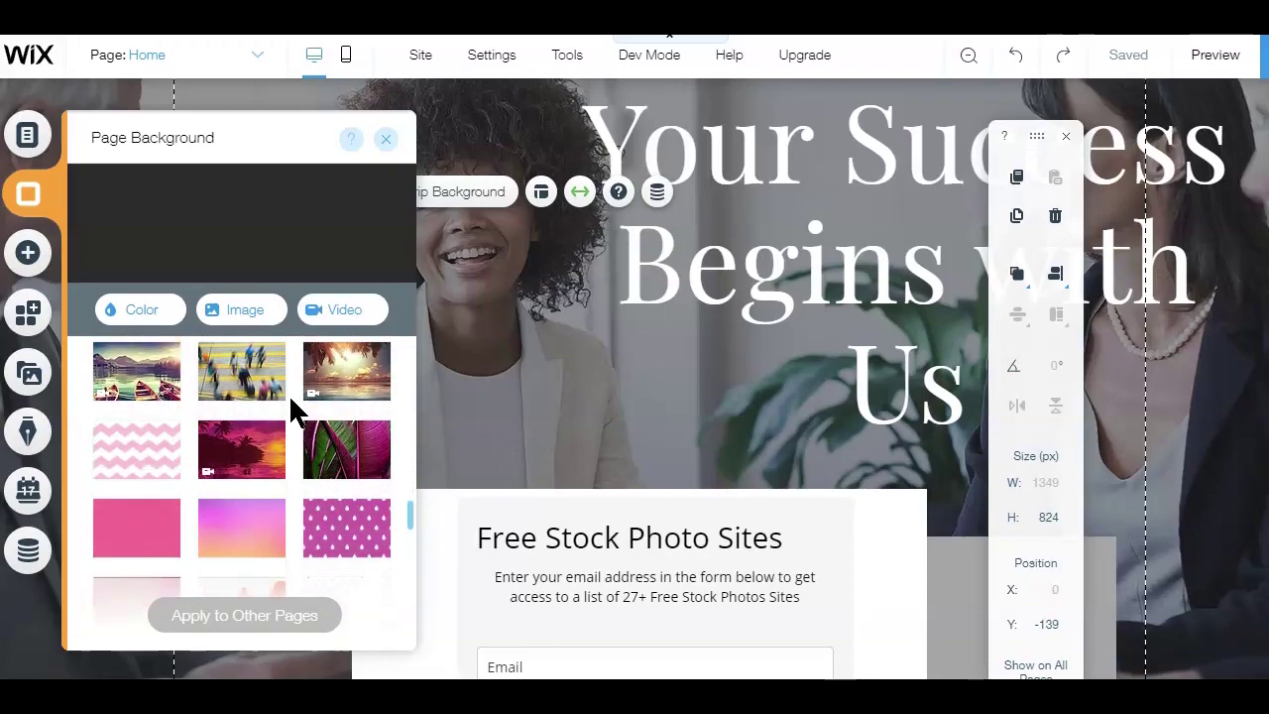
pyautogui.scroll(1, 291, 401)
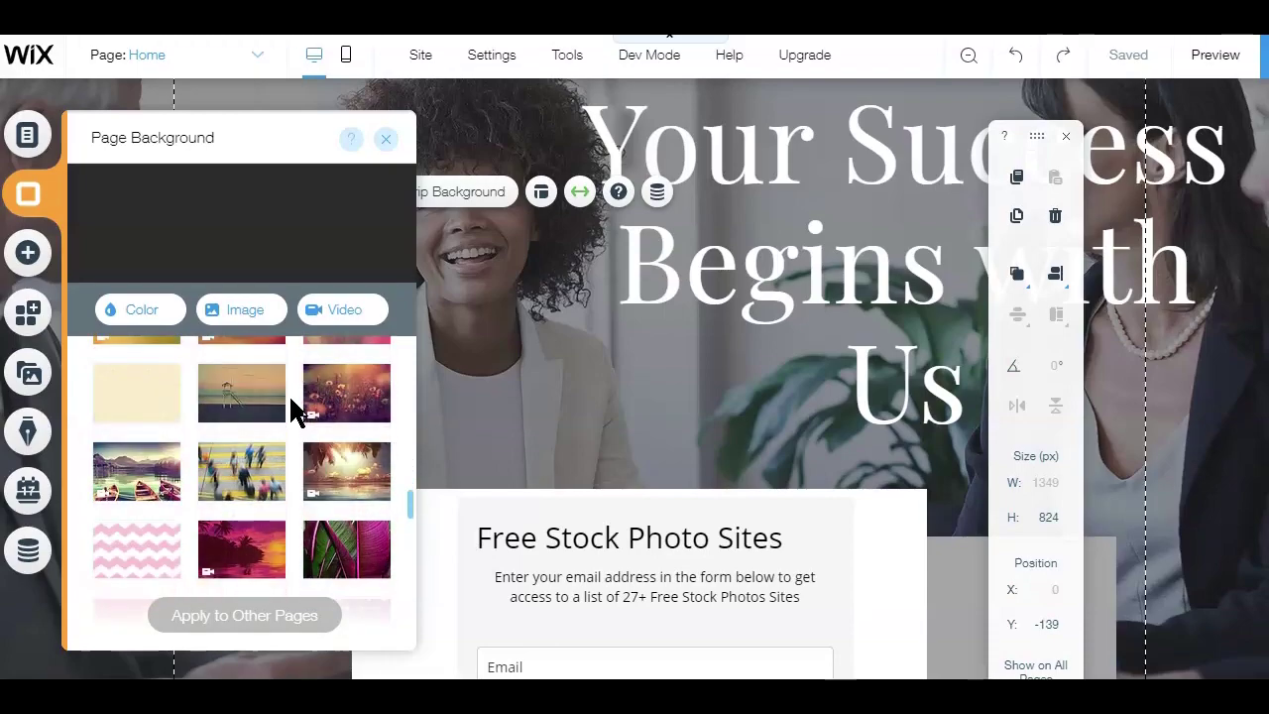
pyautogui.scroll(5, 291, 401)
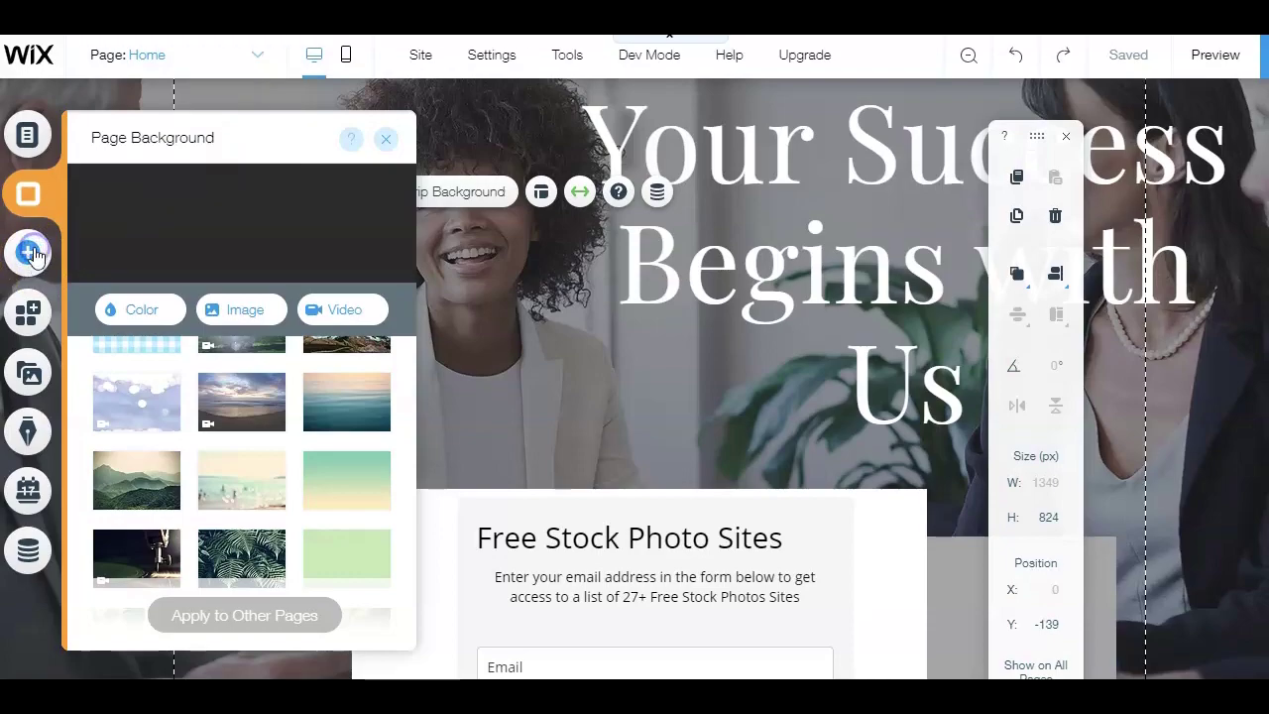
# Step: Close the background panel and start a new 'Other' site built from a template
pyautogui.click(386, 139)
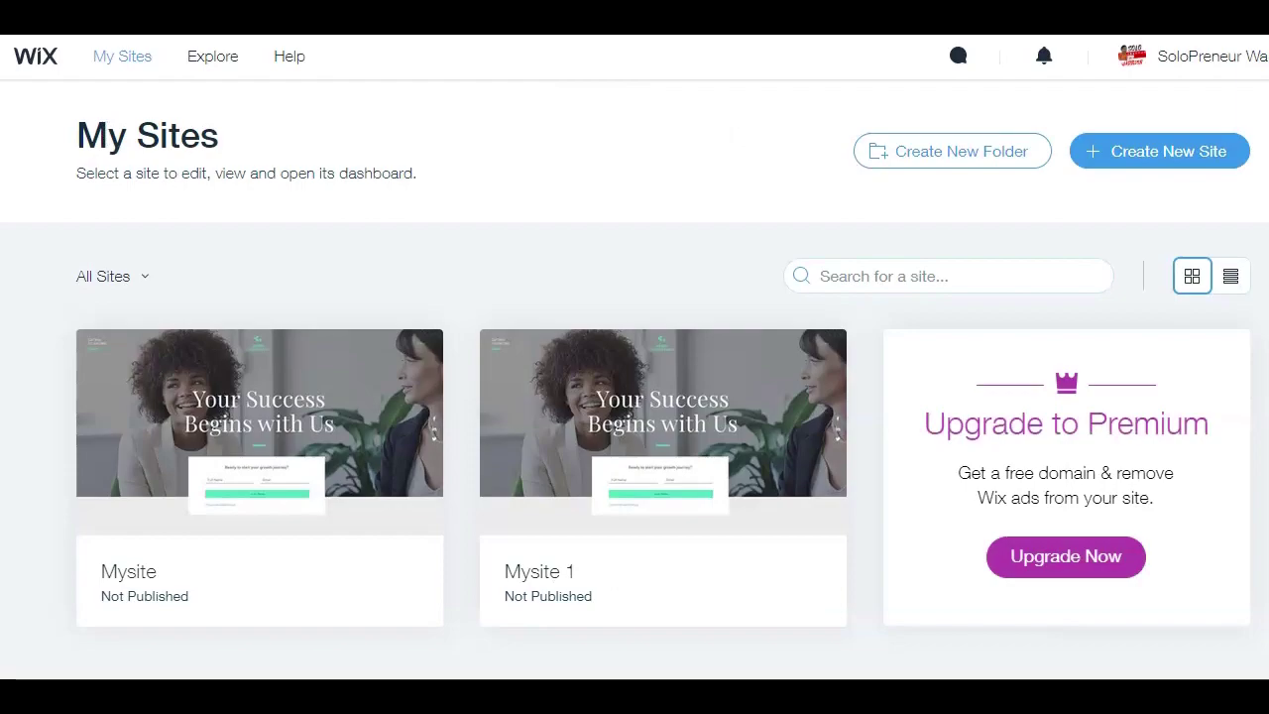
pyautogui.click(1153, 159)
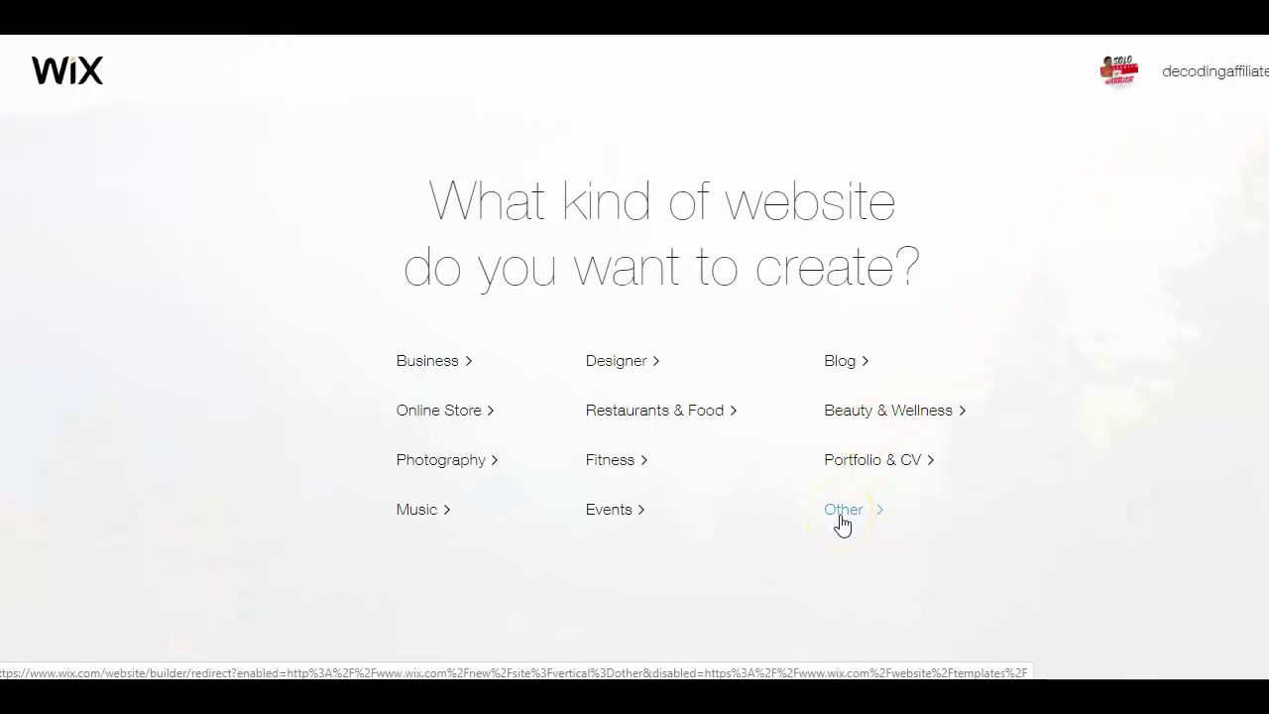
pyautogui.click(841, 517)
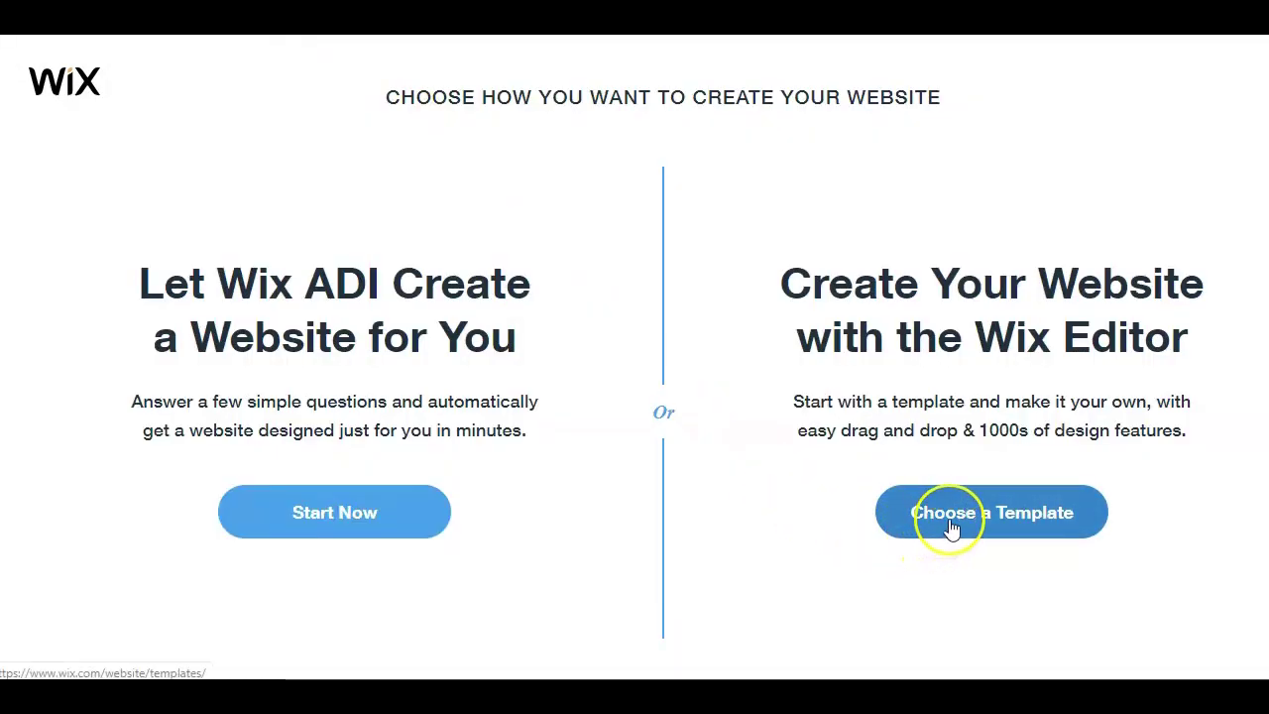
pyautogui.click(950, 528)
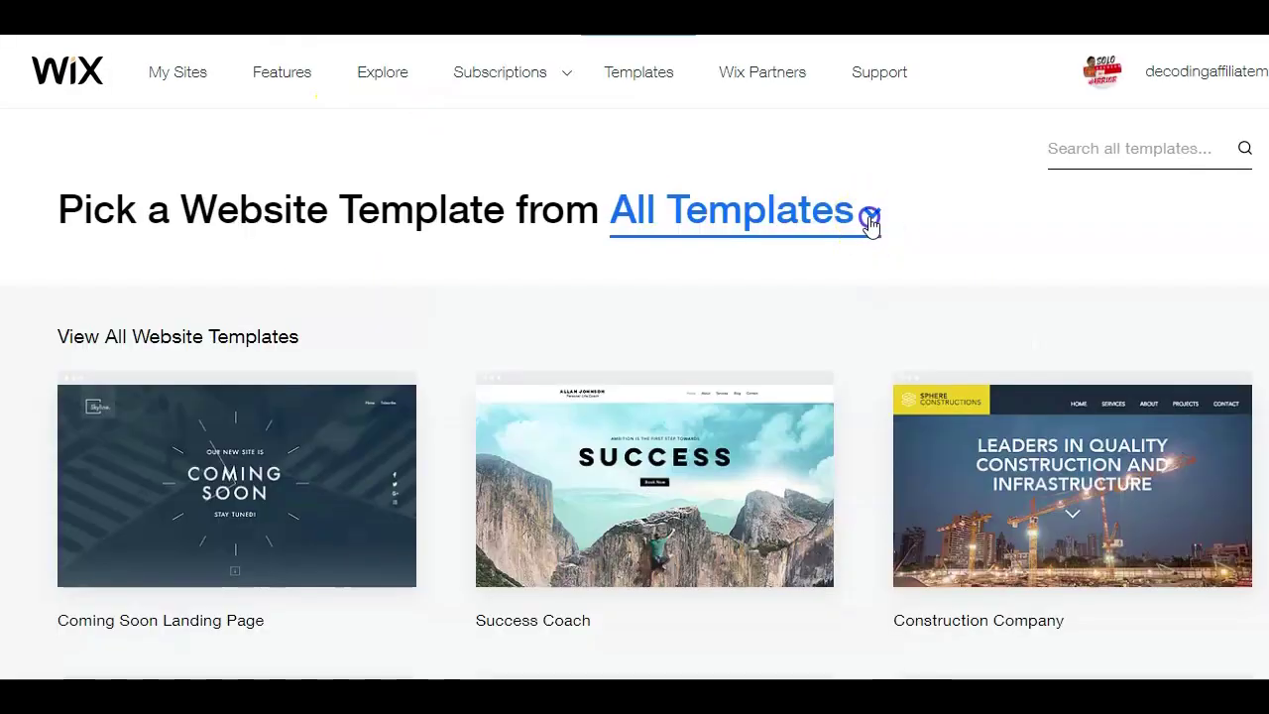
# Step: Filter templates to Landing Pages, trying the Coming Soon and Promotional Page chips
pyautogui.click(870, 216)
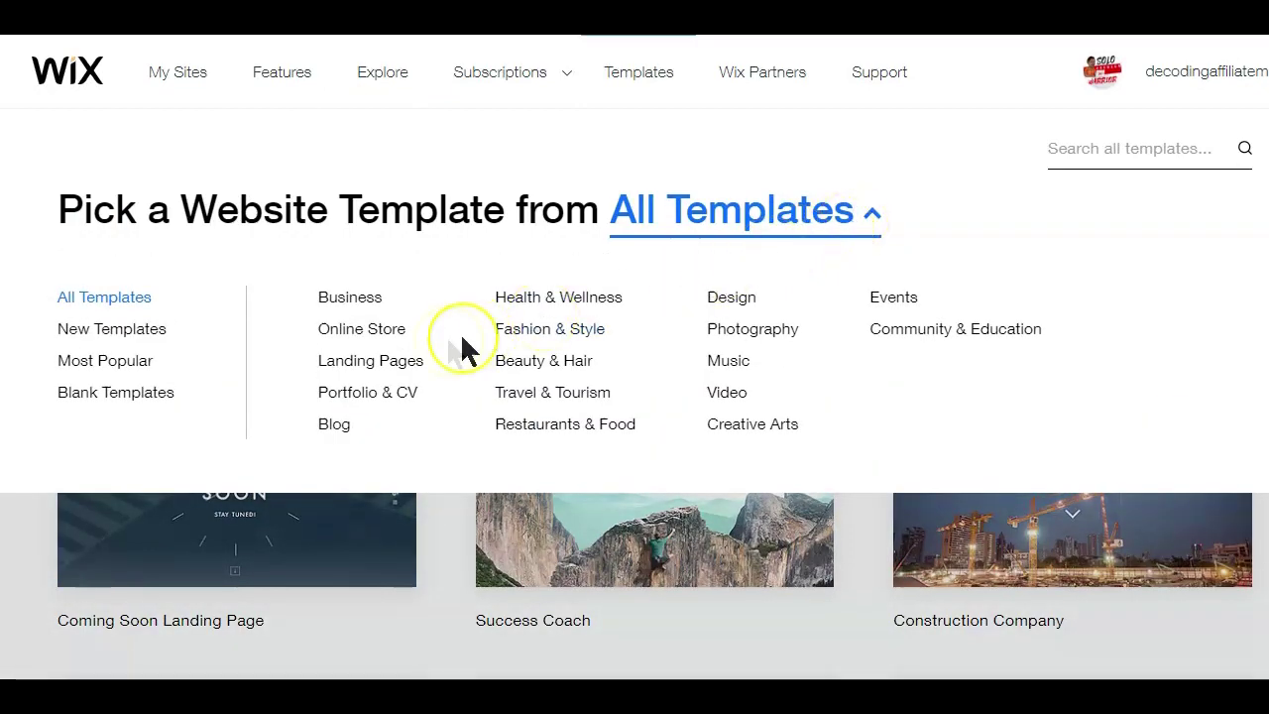
pyautogui.click(409, 366)
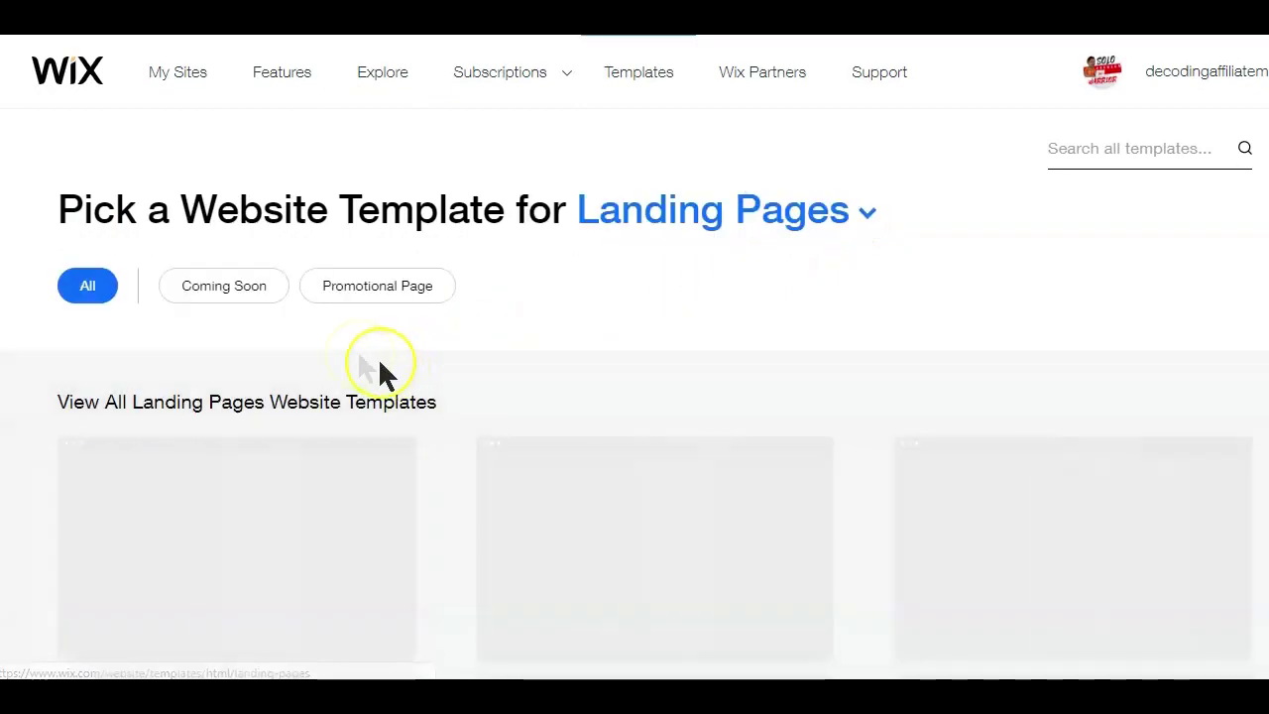
pyautogui.click(287, 297)
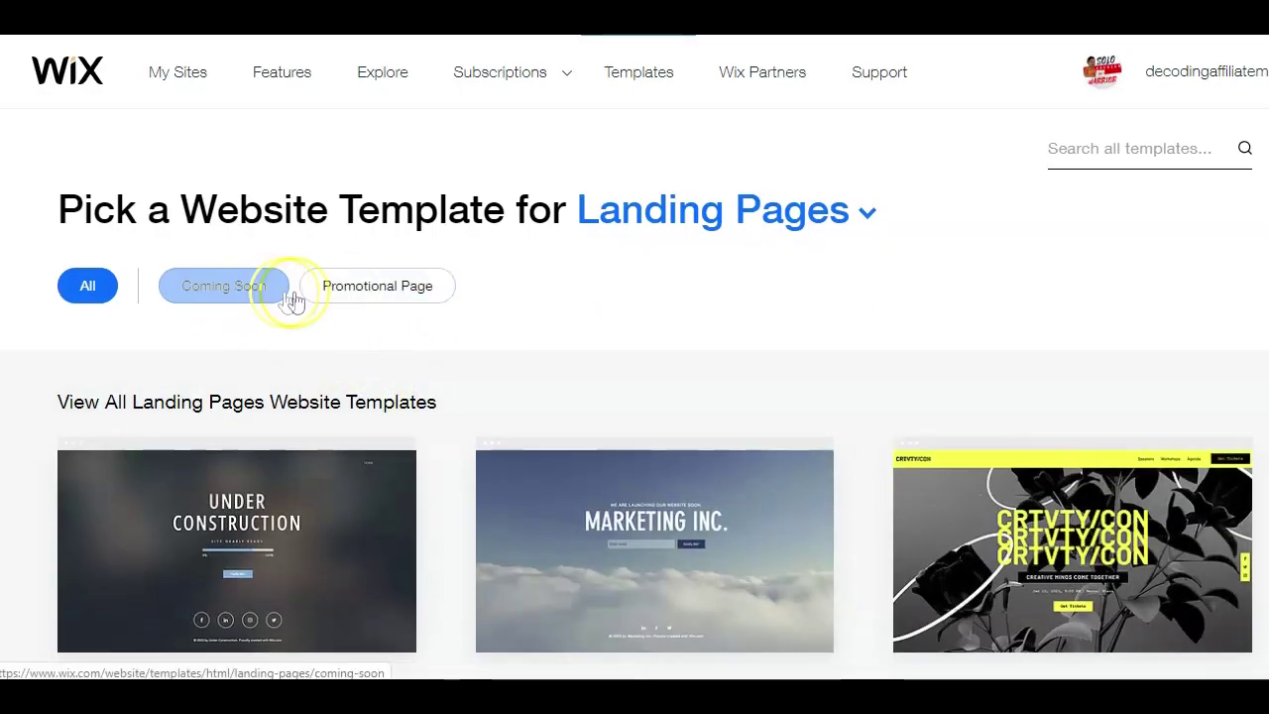
pyautogui.click(348, 294)
pyautogui.click(249, 307)
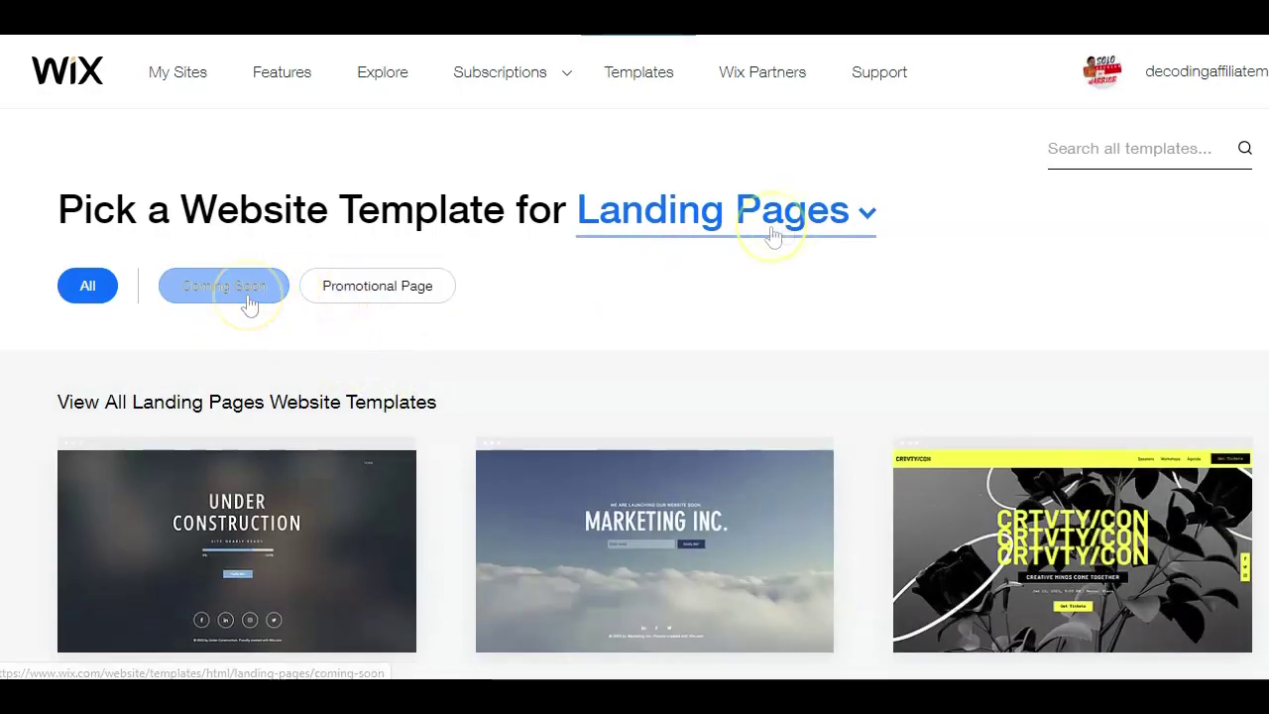
pyautogui.click(872, 214)
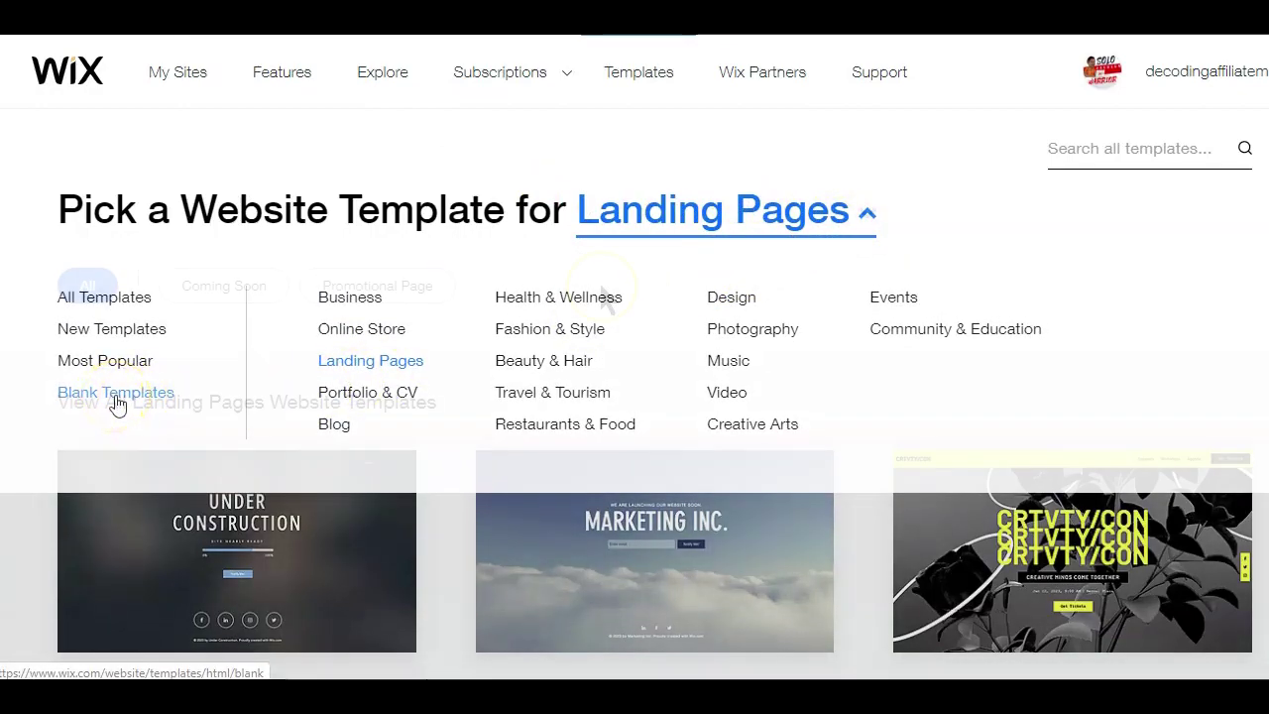
pyautogui.click(319, 293)
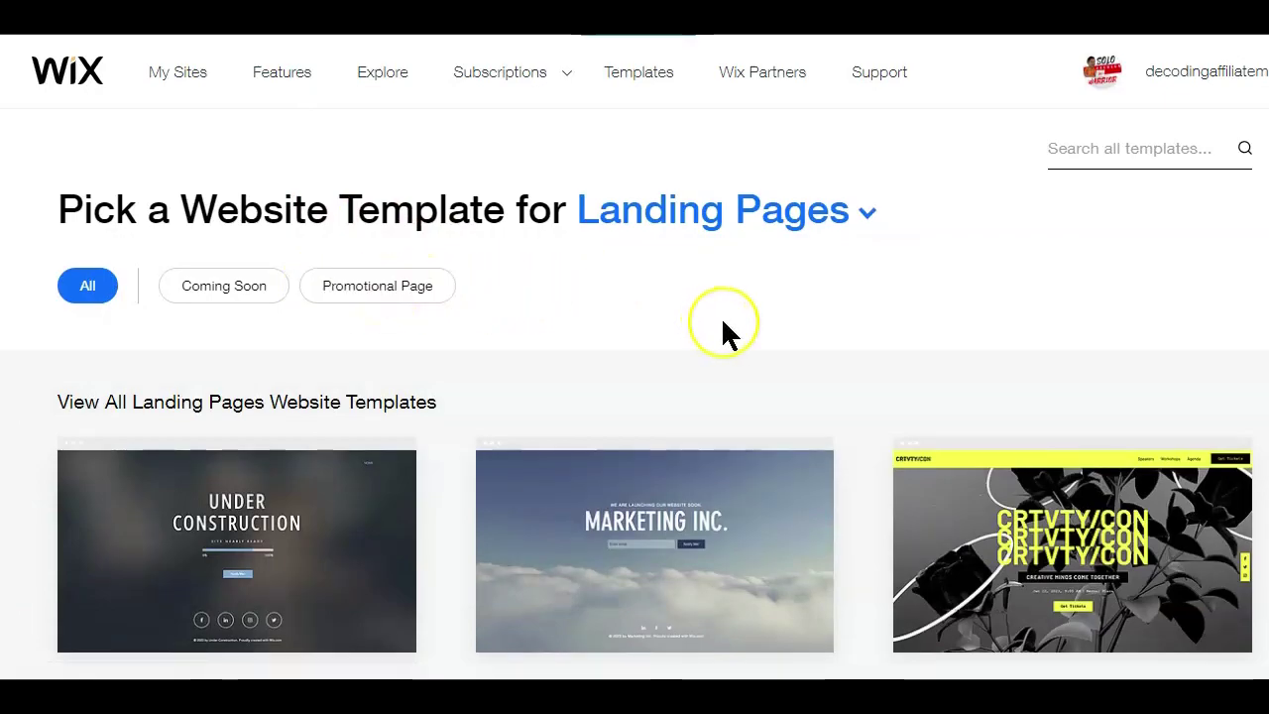
pyautogui.scroll(-7, 721, 327)
pyautogui.scroll(-3, 723, 321)
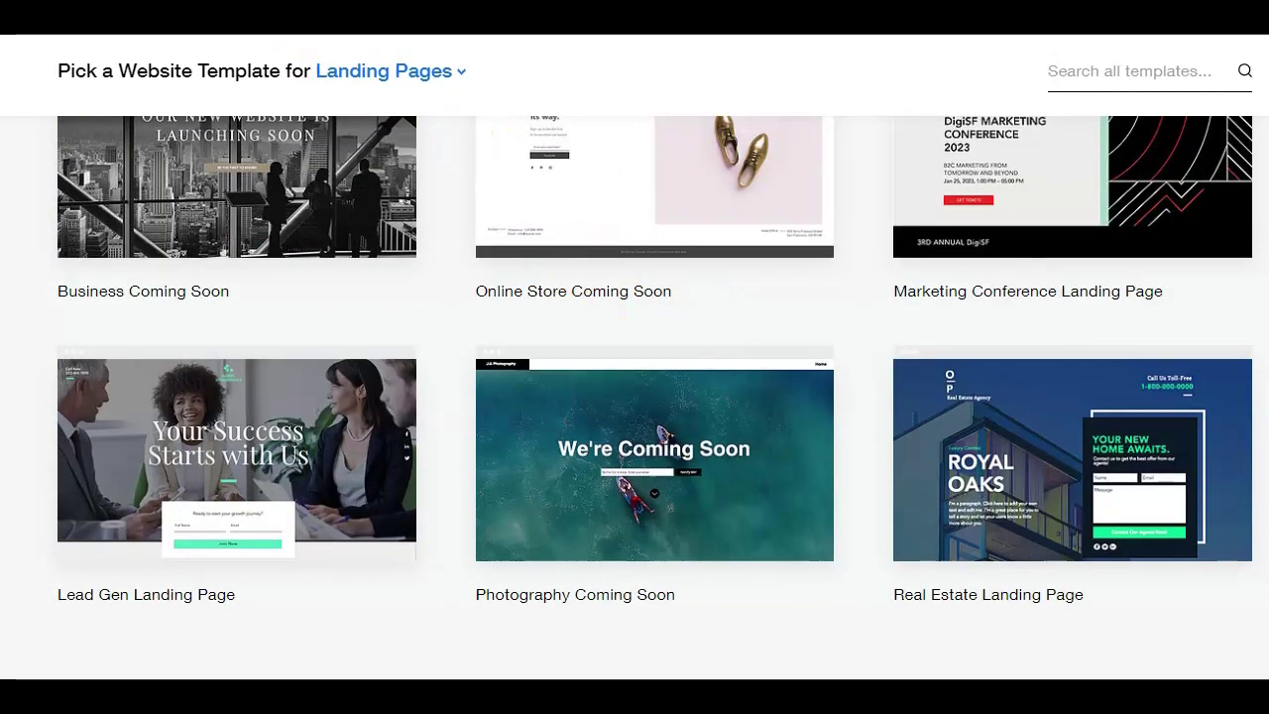
# Step: Open the Lead Gen Landing Page template in the editor
pyautogui.moveTo(280, 408)
pyautogui.click(263, 466)
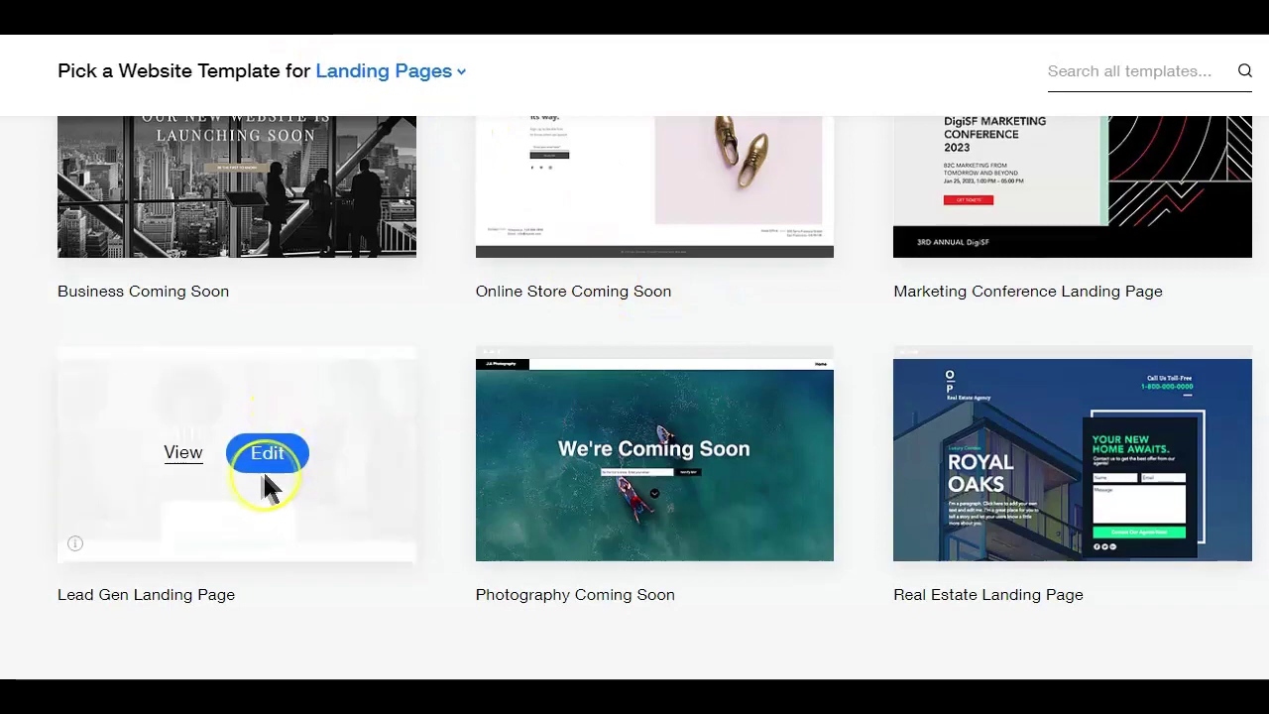
pyautogui.click(268, 454)
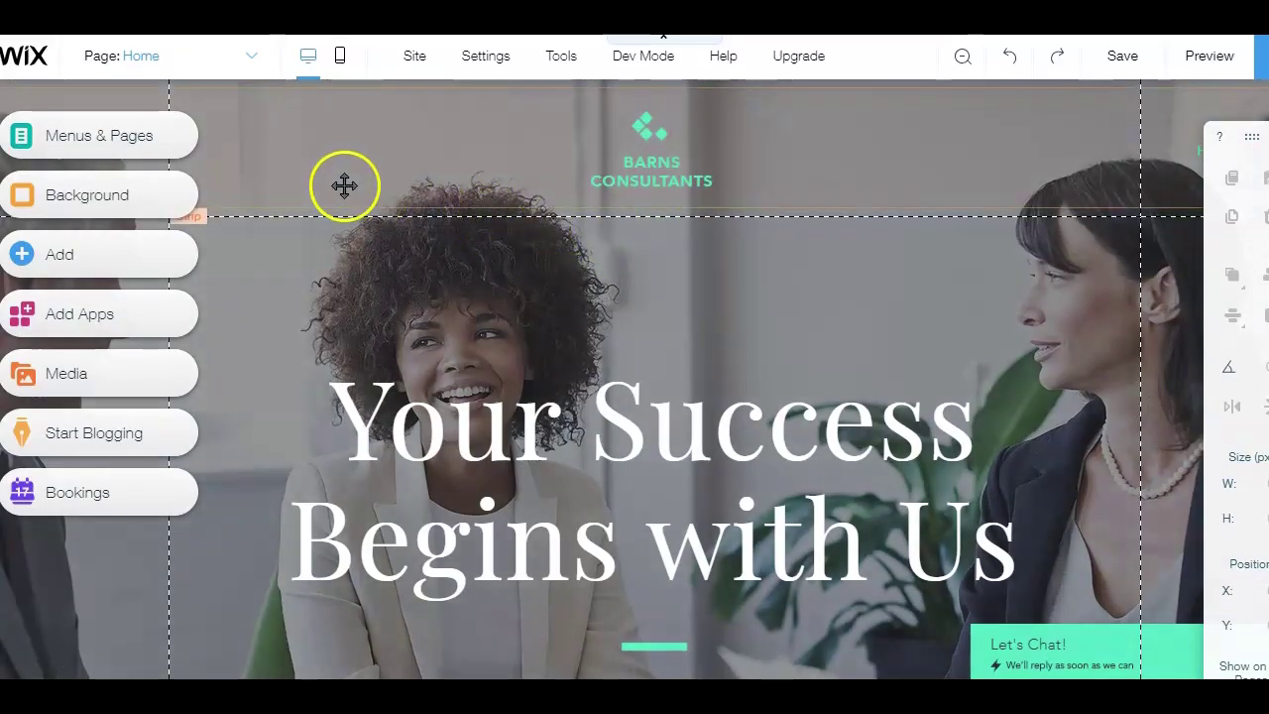
# Step: Select the template's existing sign-up form below the hero
pyautogui.scroll(-4, 344, 185)
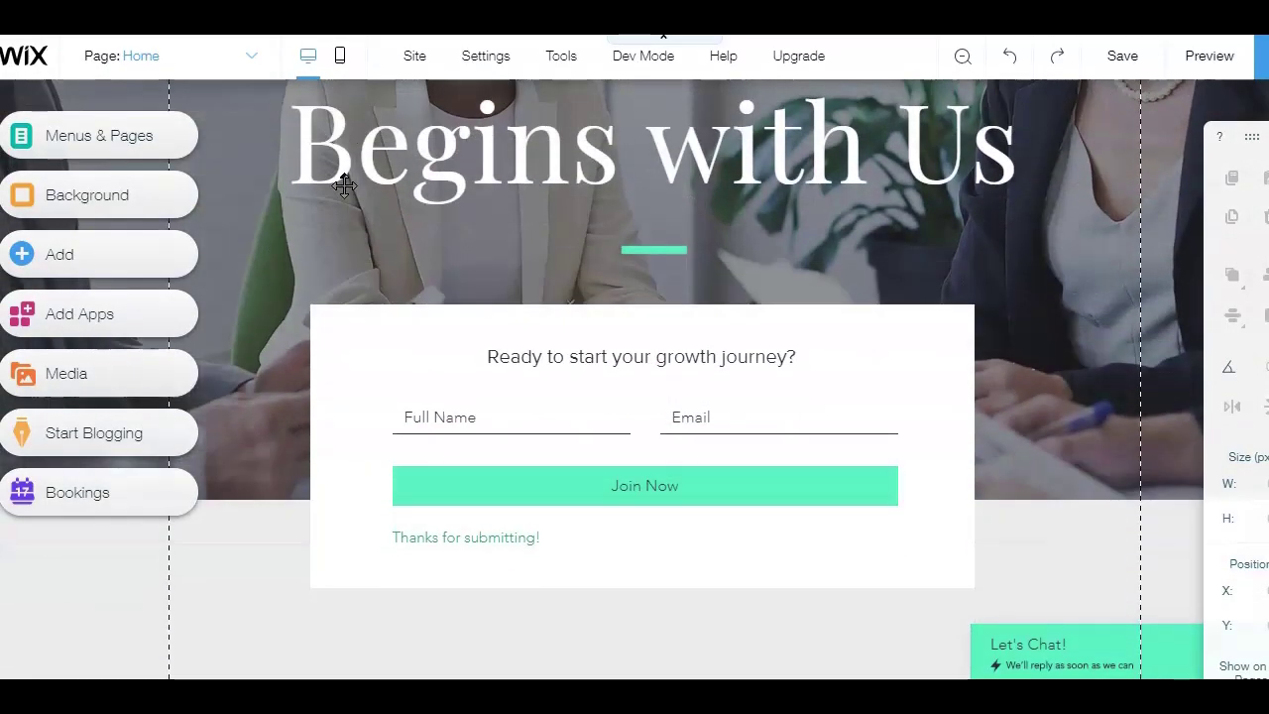
pyautogui.scroll(4, 344, 185)
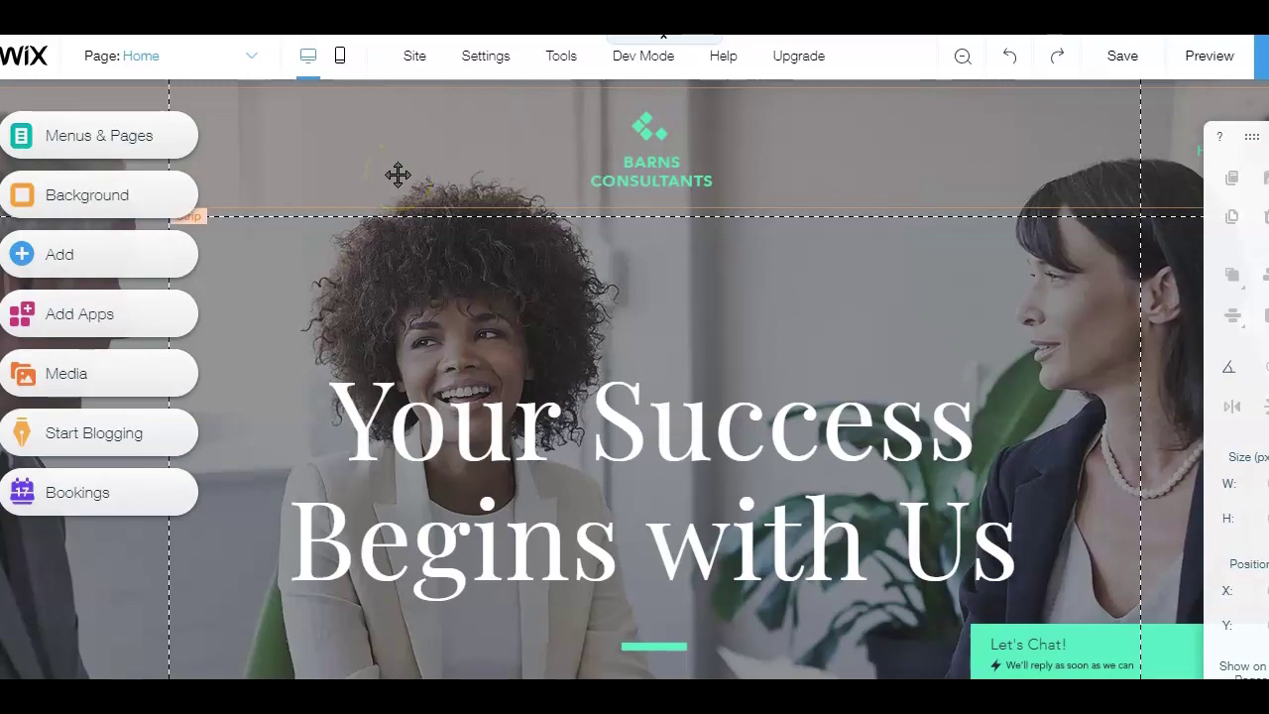
pyautogui.scroll(-4, 679, 468)
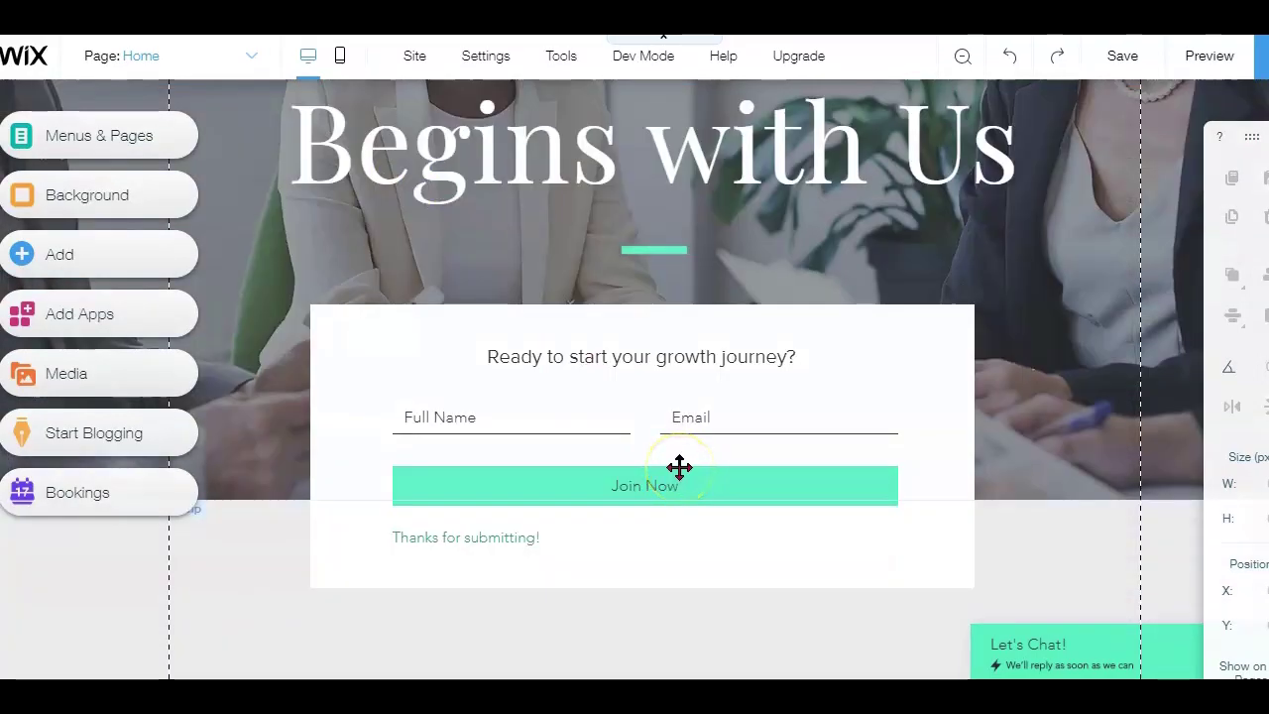
pyautogui.click(645, 482)
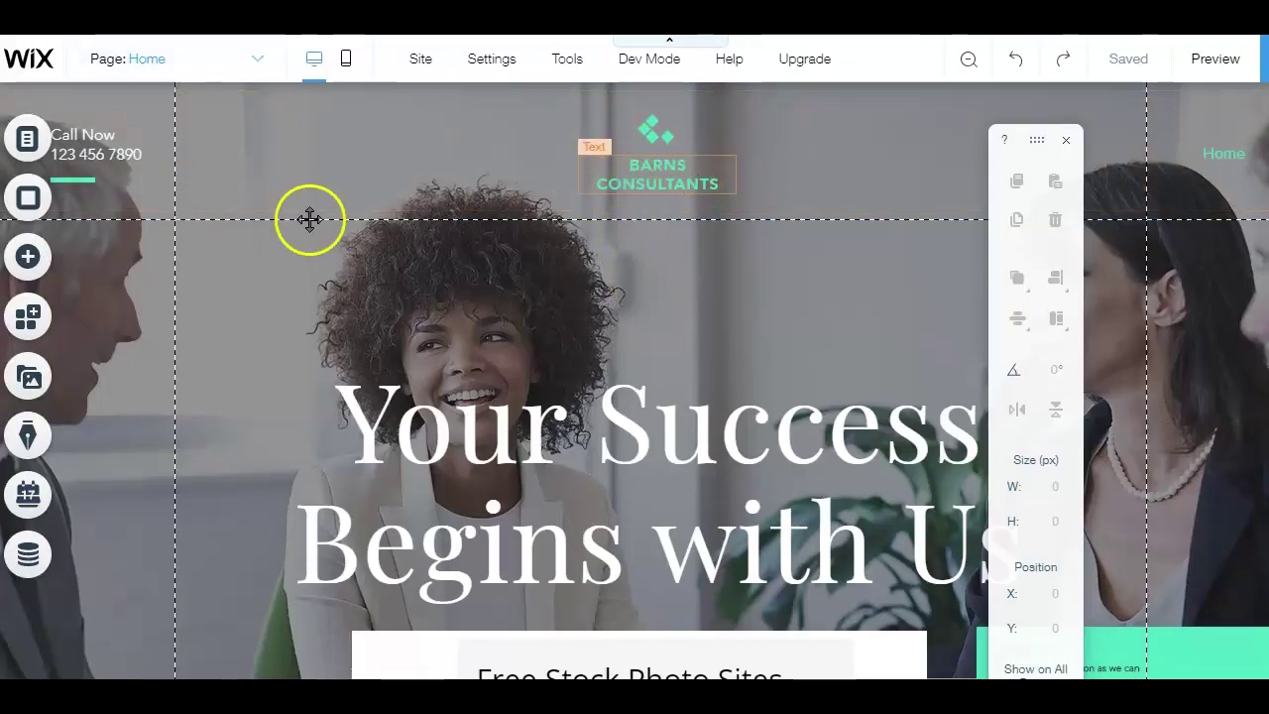
# Step: Set the Home page layout to No Header & Footer in its page settings
pyautogui.click(28, 141)
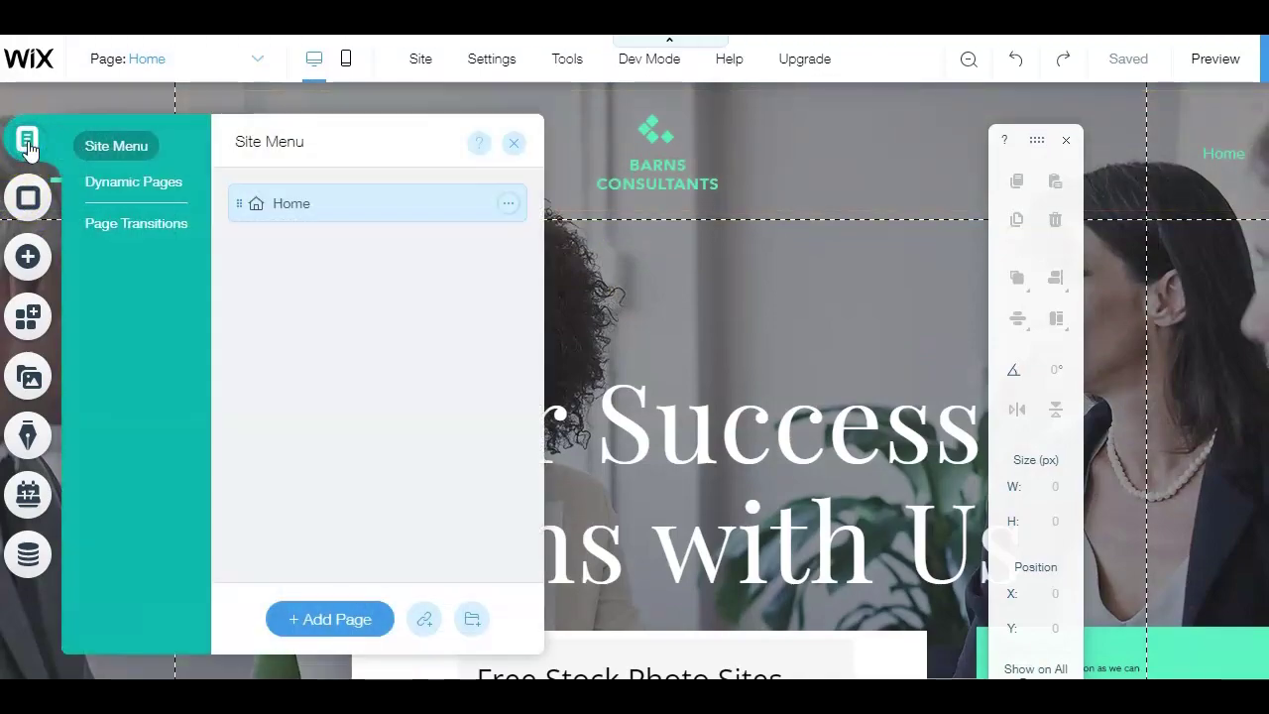
pyautogui.click(507, 203)
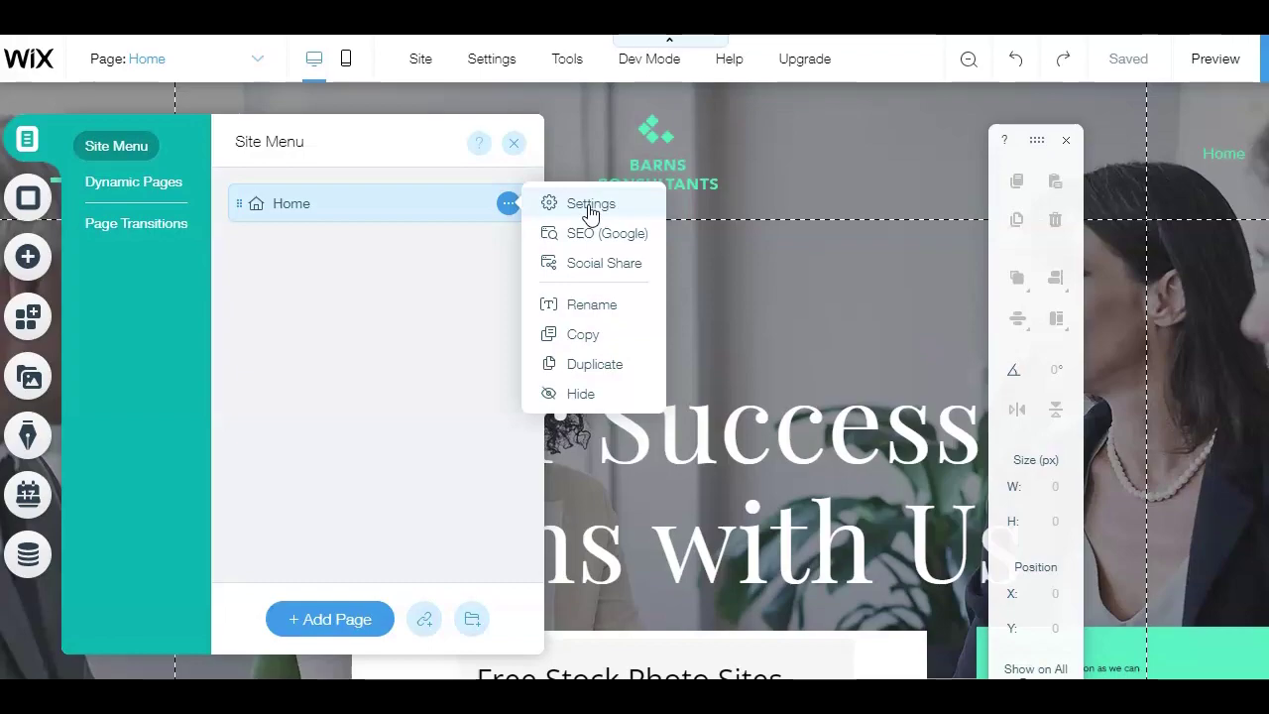
pyautogui.click(591, 205)
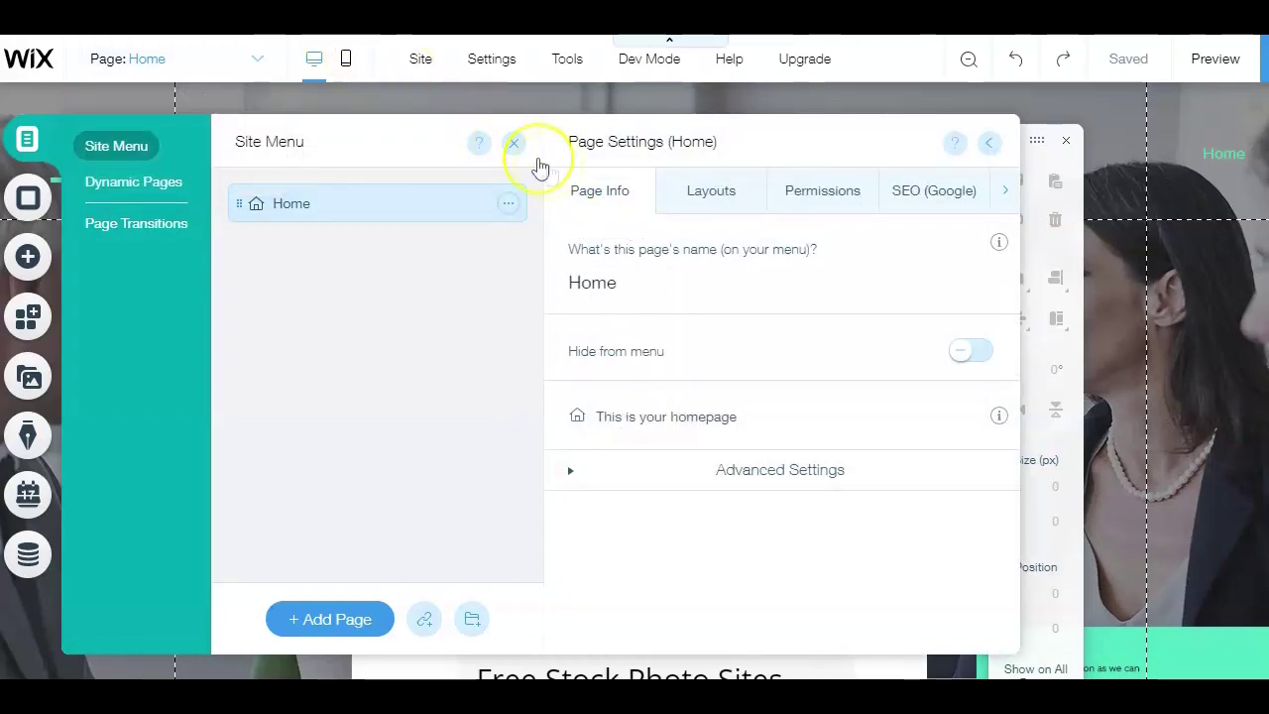
pyautogui.click(716, 198)
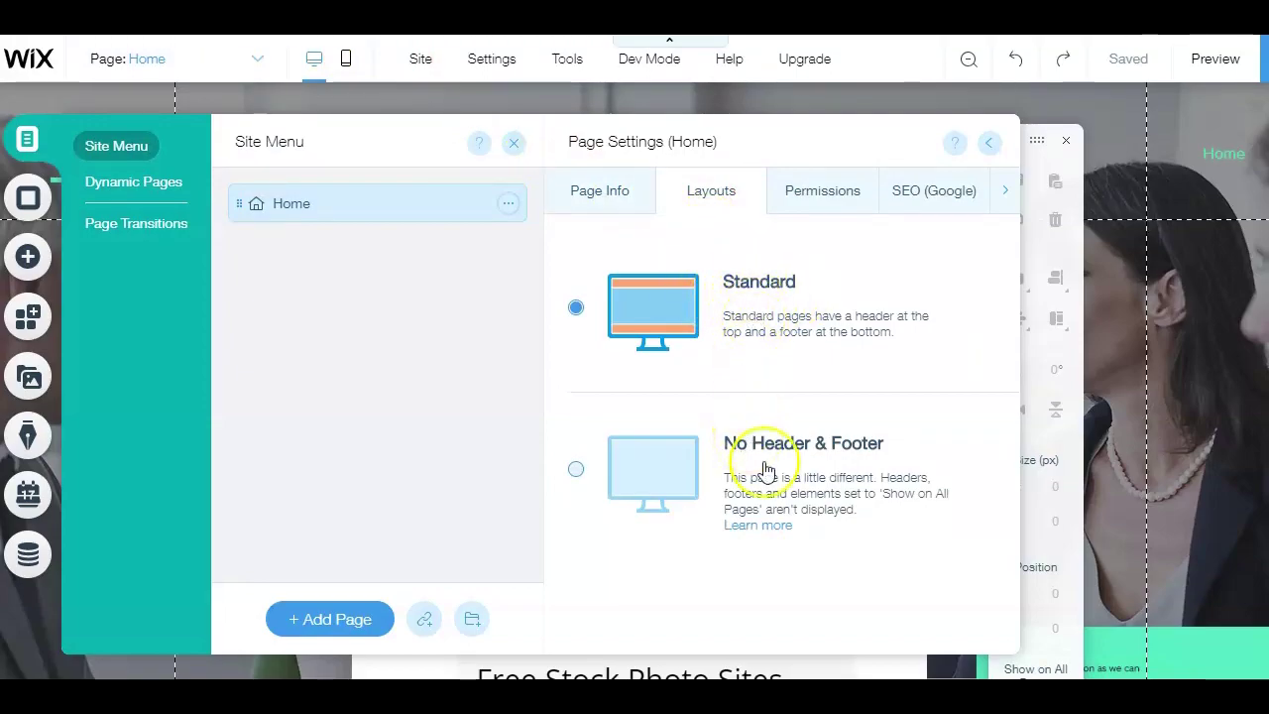
pyautogui.click(576, 471)
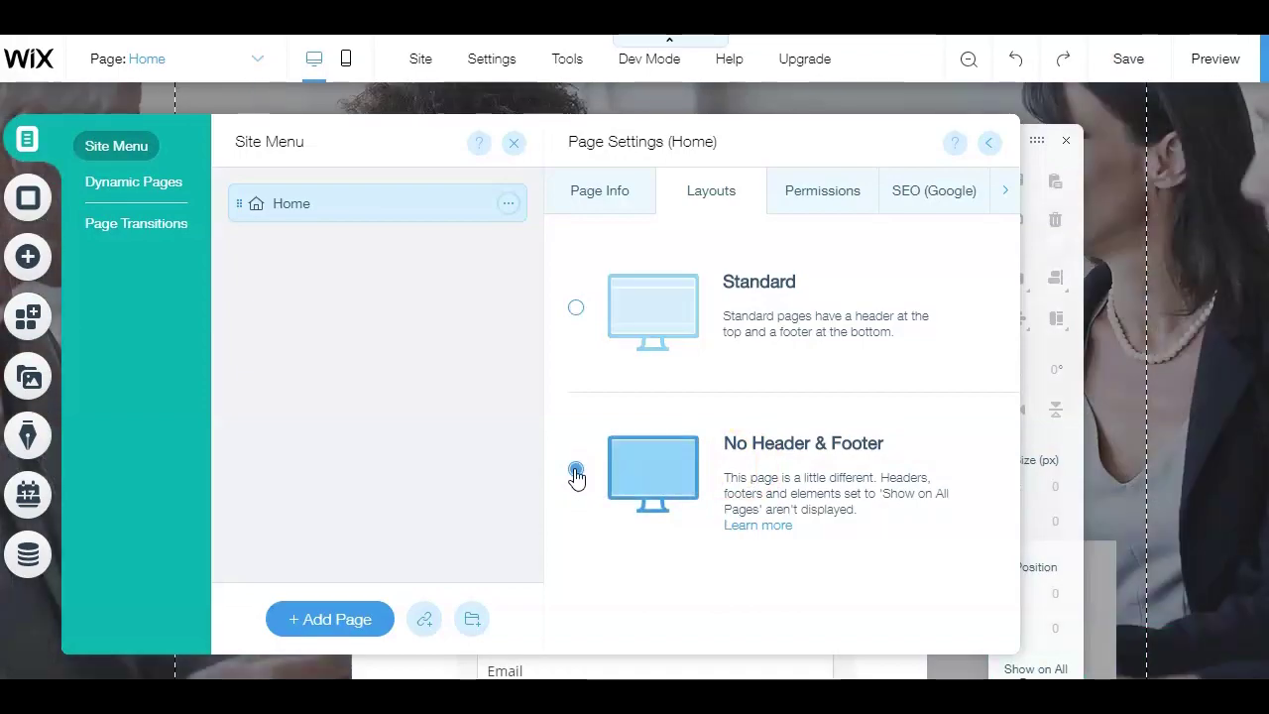
pyautogui.click(989, 143)
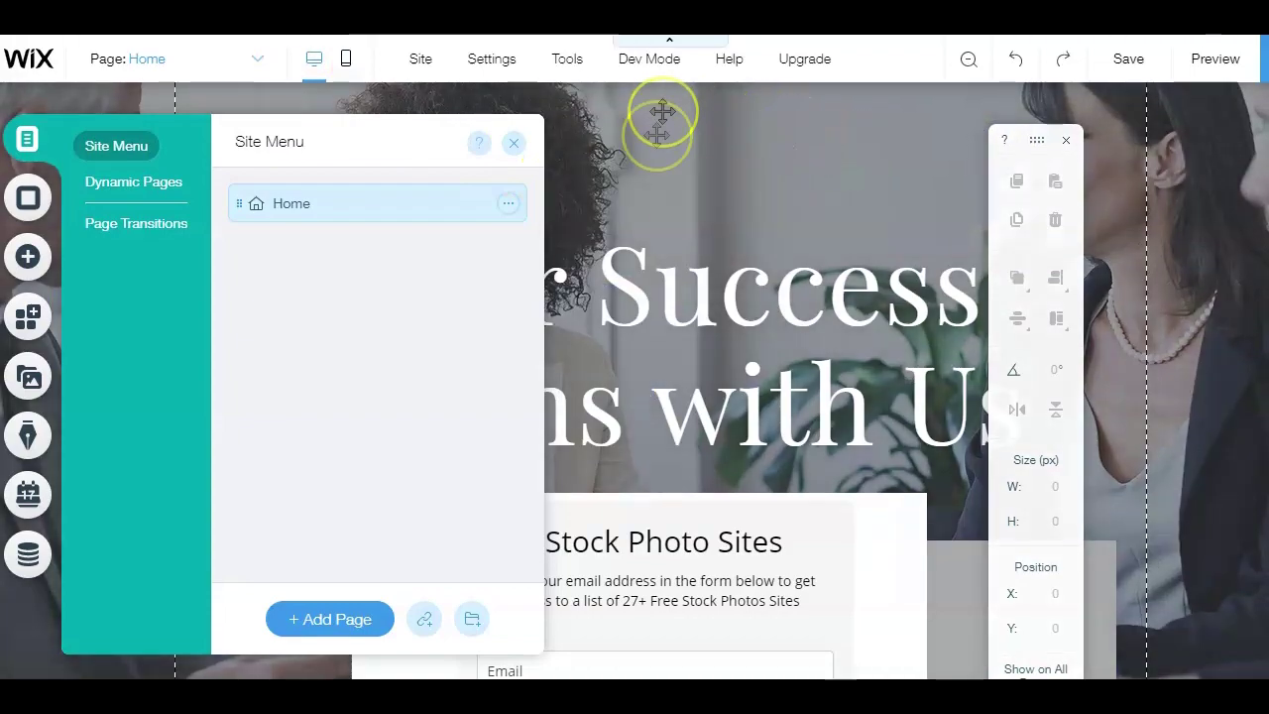
pyautogui.click(513, 143)
pyautogui.click(813, 285)
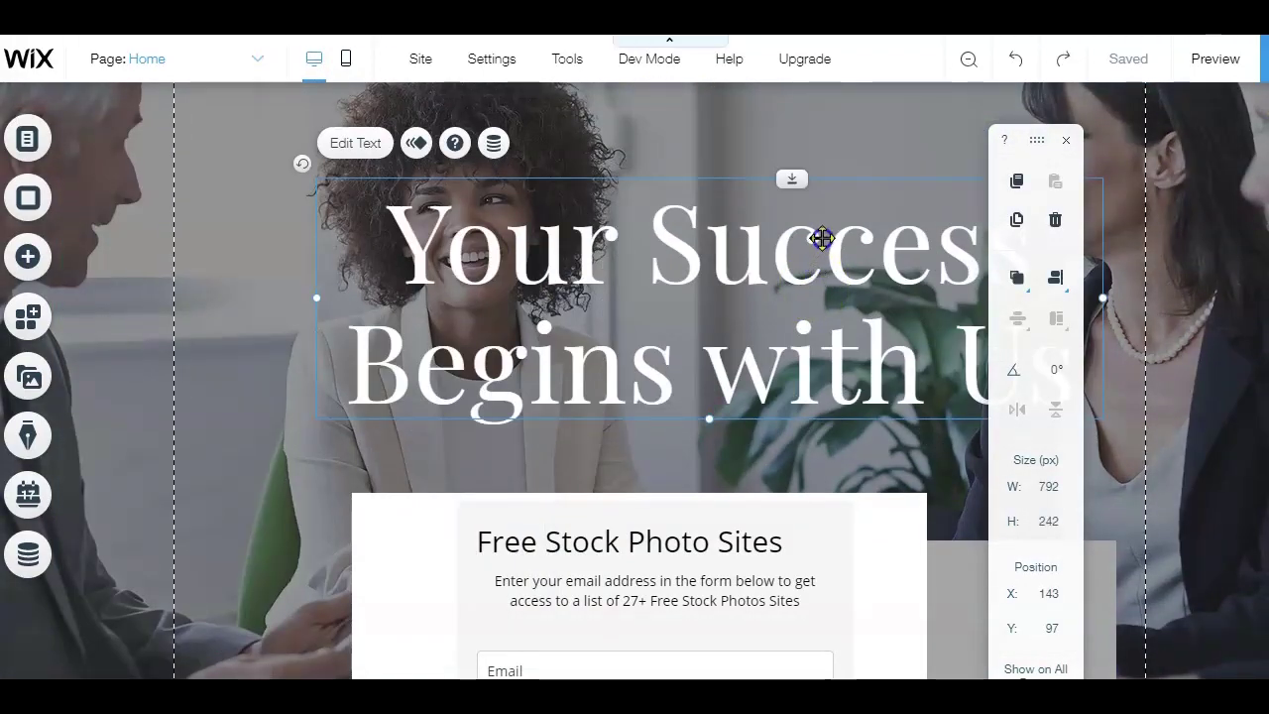
# Step: Move the 'Your Success Begins with Us' heading down-left and make it slightly narrower
pyautogui.moveTo(822, 238); pyautogui.dragTo(832, 223)
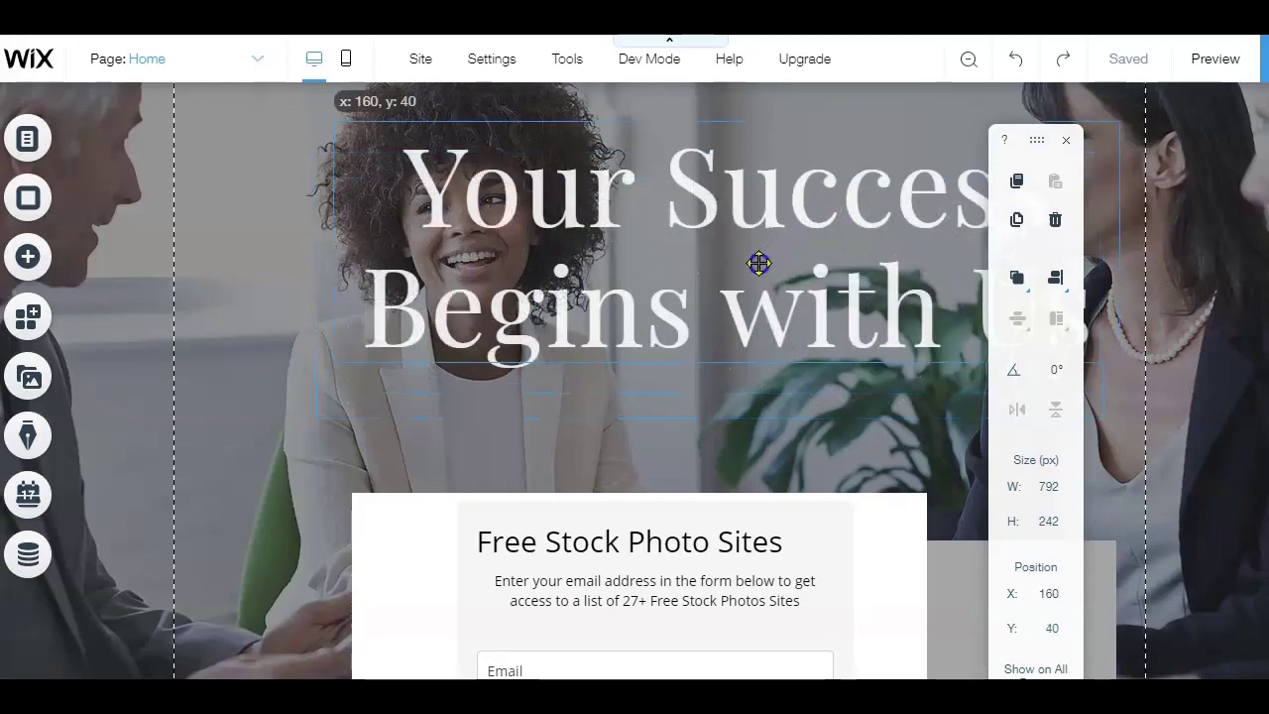
pyautogui.moveTo(758, 263); pyautogui.dragTo(633, 355)
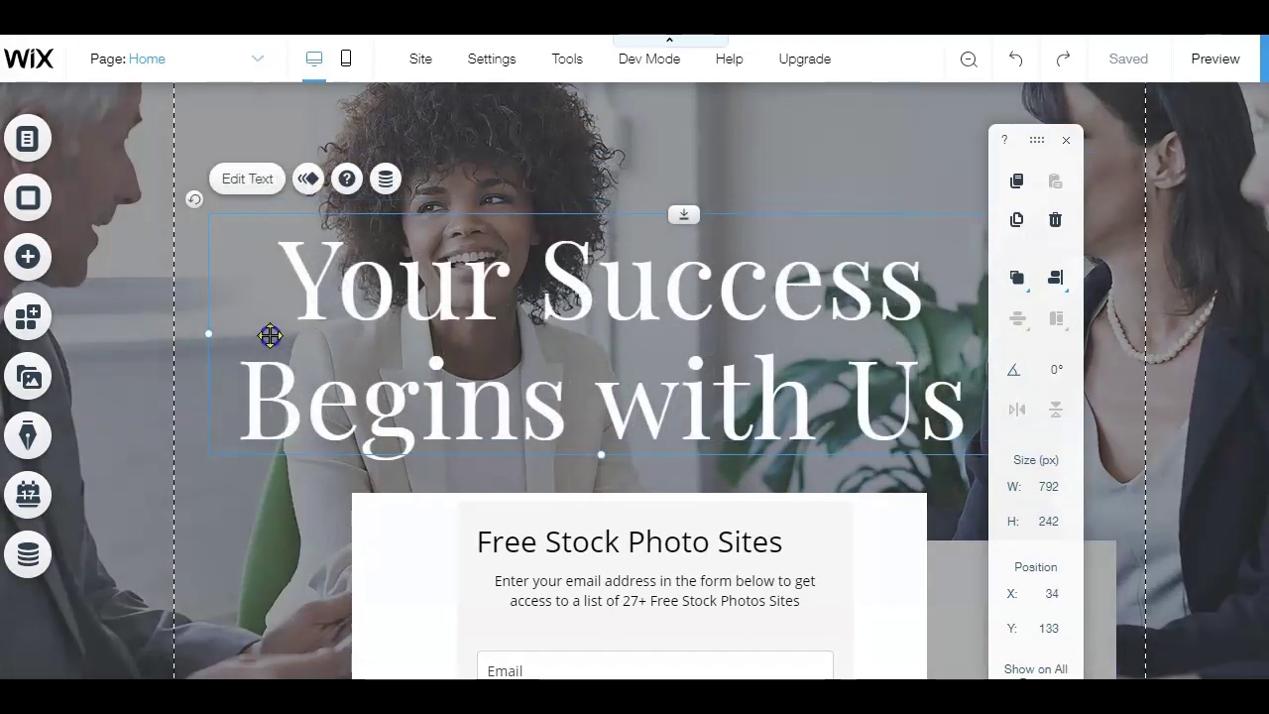
pyautogui.moveTo(271, 336); pyautogui.dragTo(276, 336)
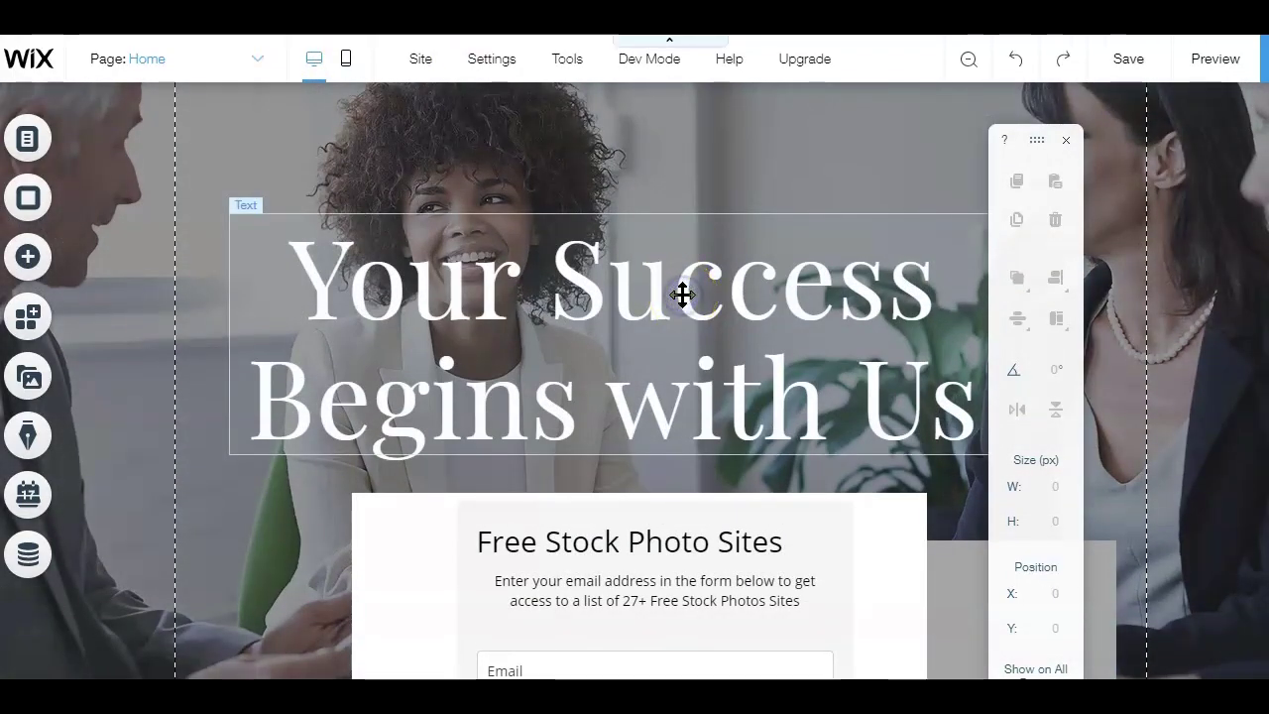
pyautogui.click(682, 293)
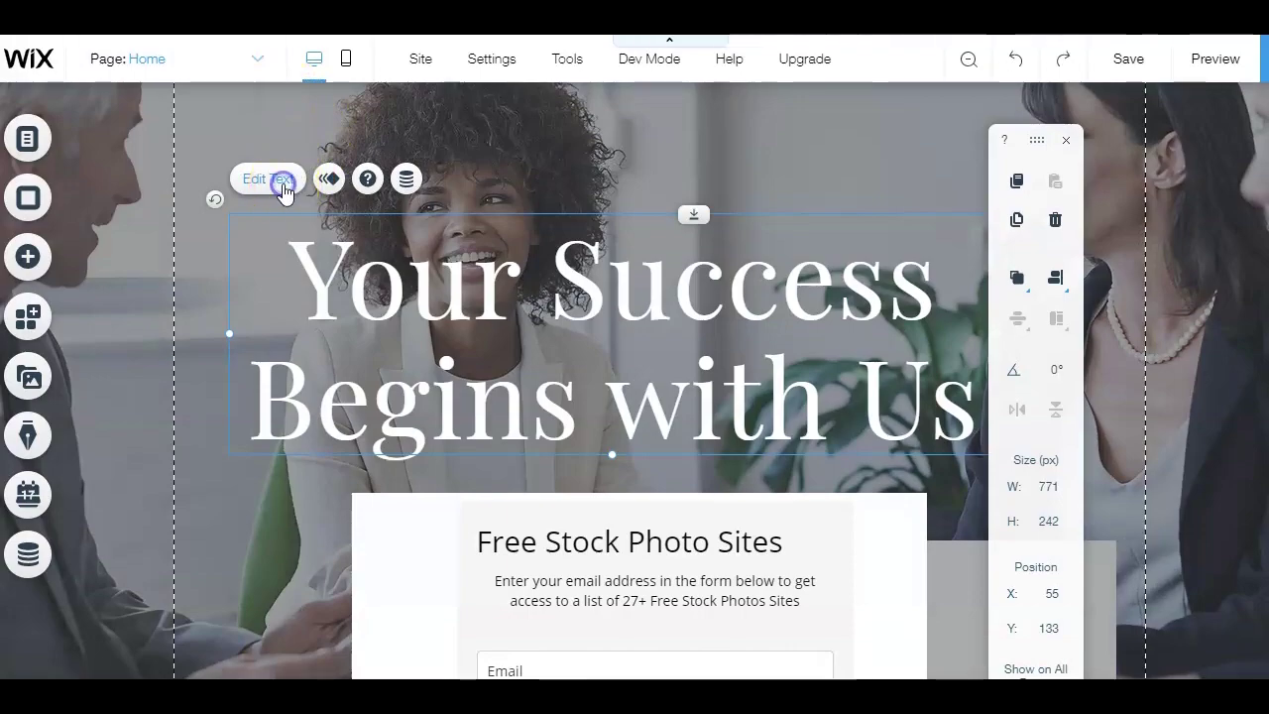
pyautogui.click(283, 189)
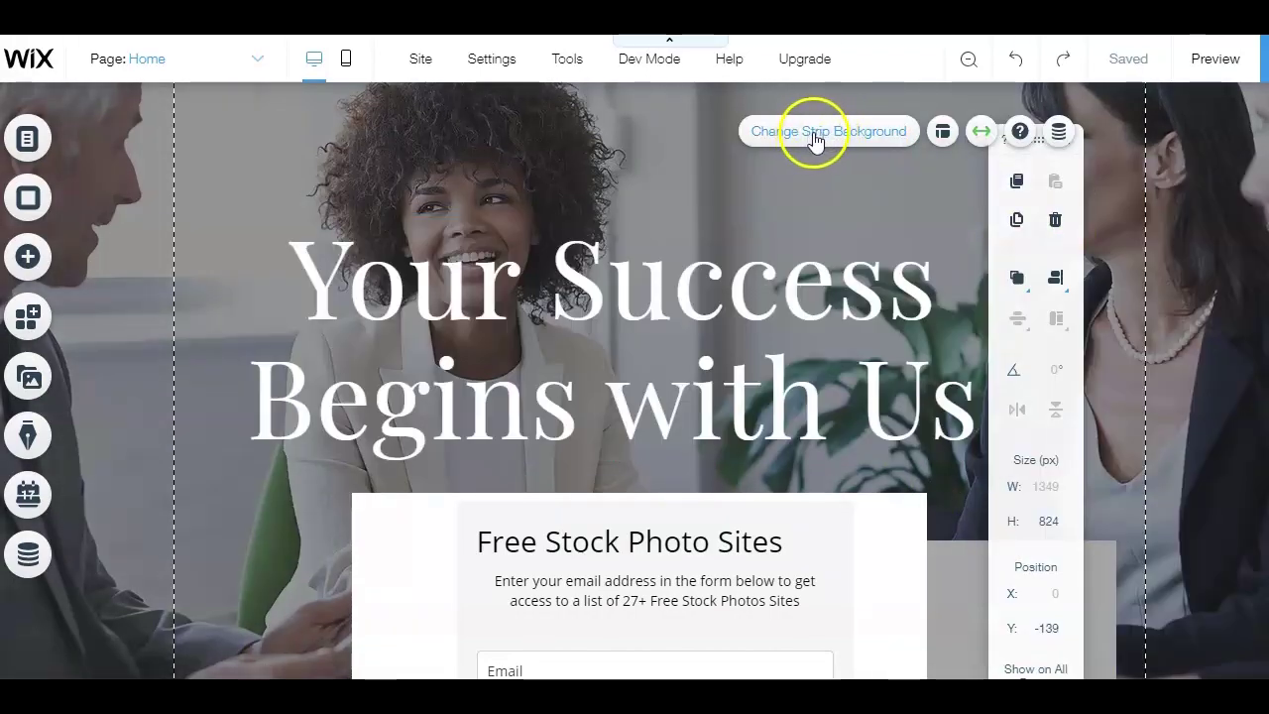
pyautogui.click(815, 141)
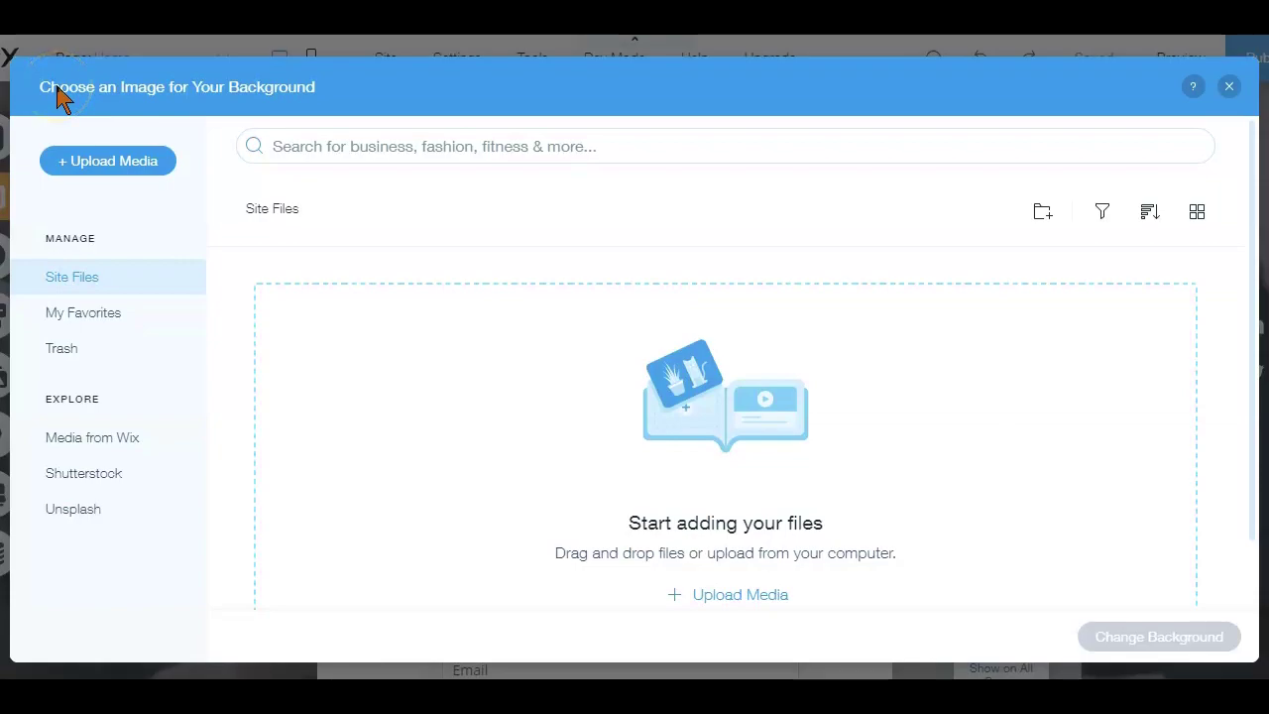
pyautogui.scroll(-1, 383, 410)
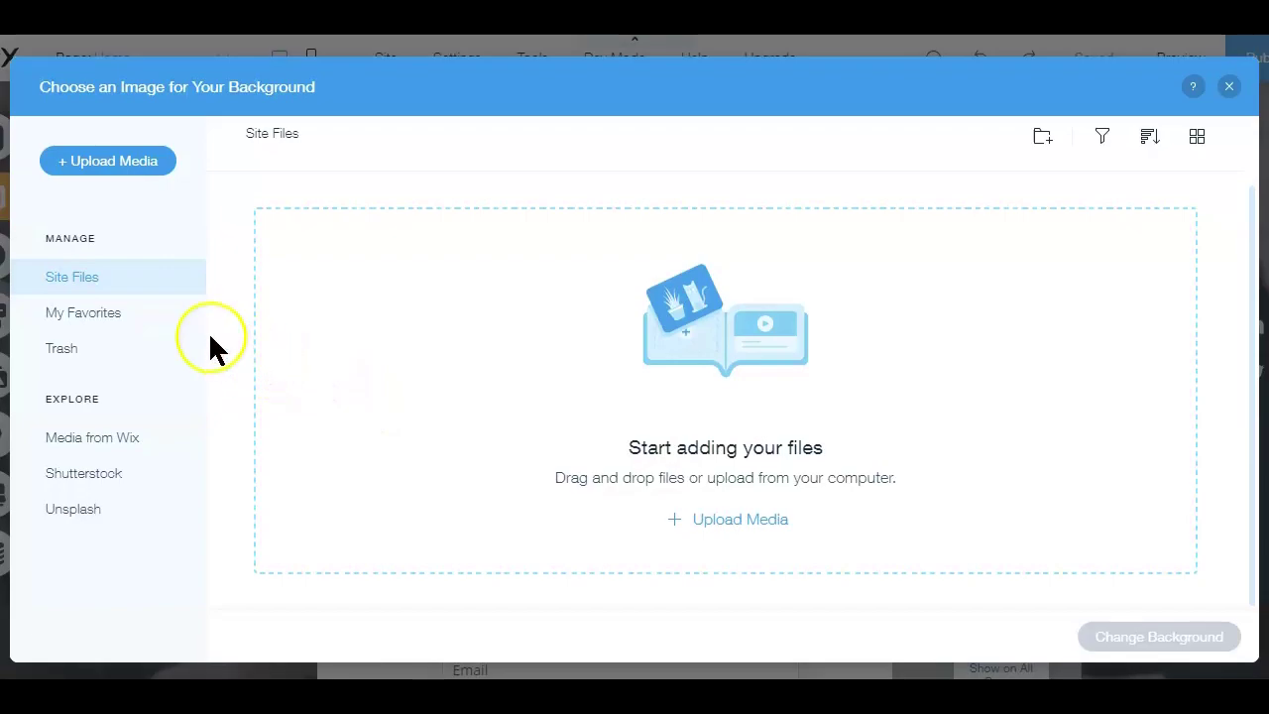
pyautogui.click(83, 473)
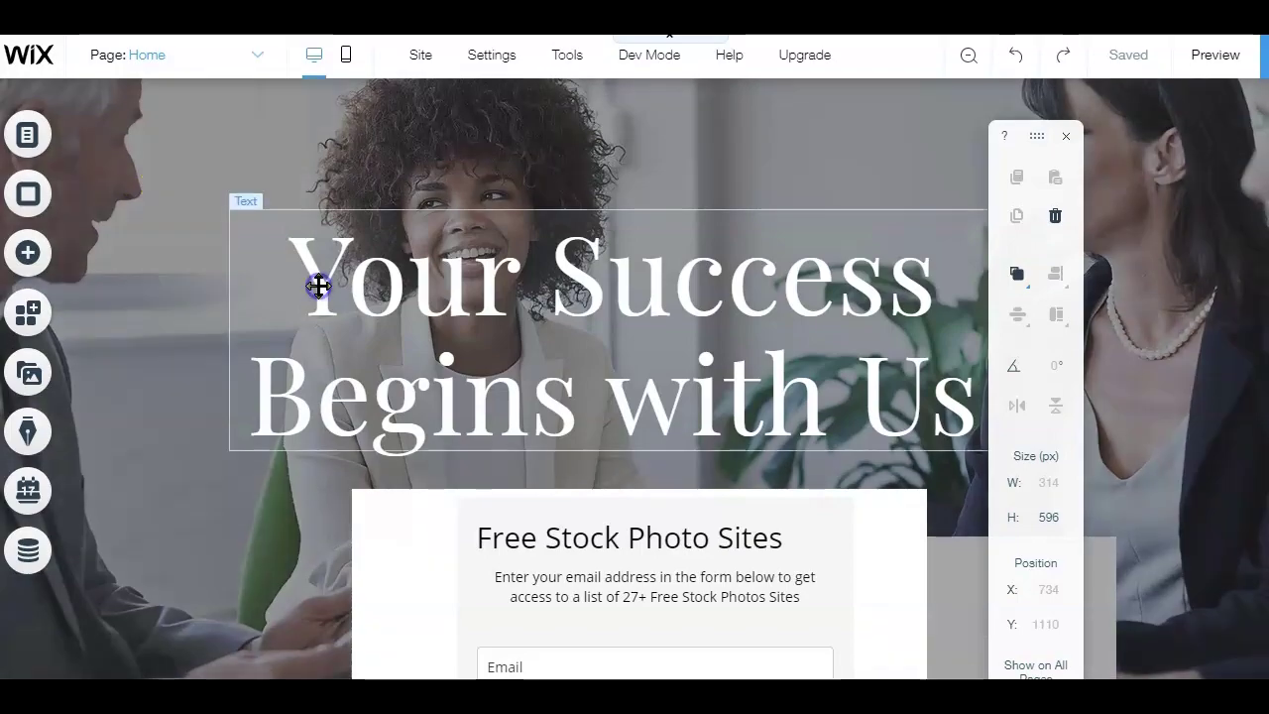
# Step: Narrow the hero heading so it wraps onto three lines at the upper right
pyautogui.click(317, 285)
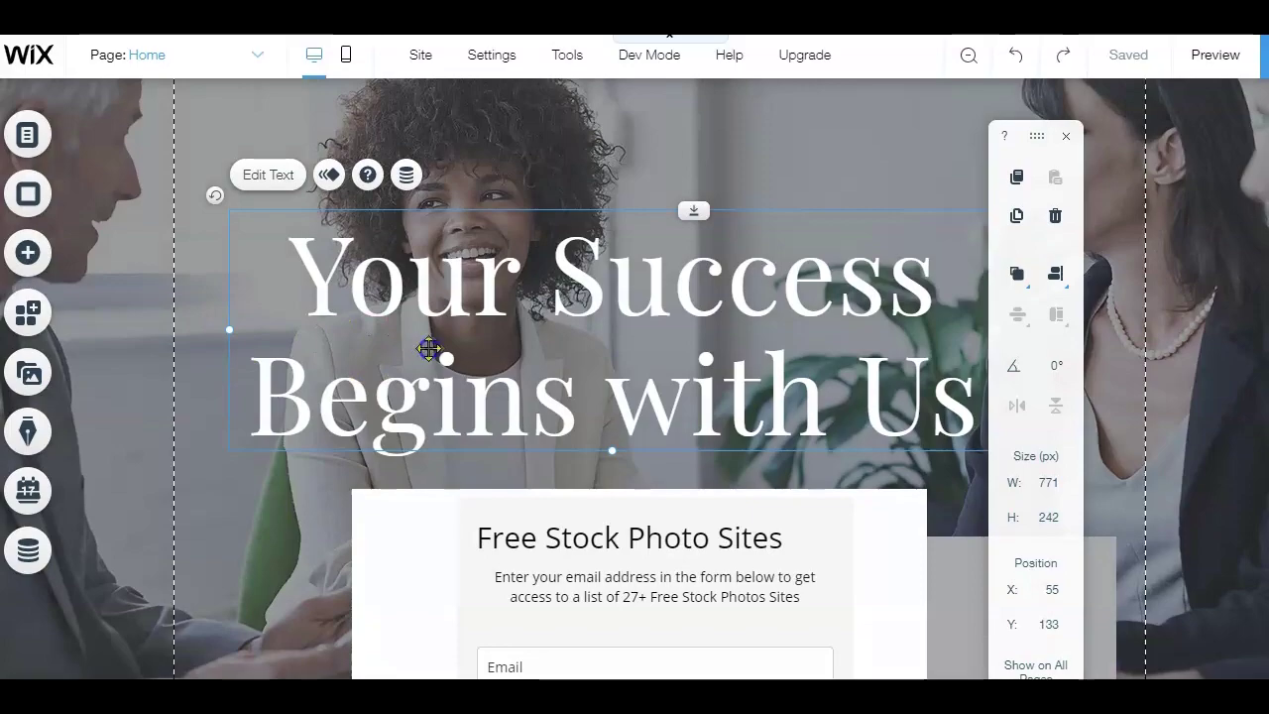
pyautogui.moveTo(455, 339); pyautogui.dragTo(547, 312)
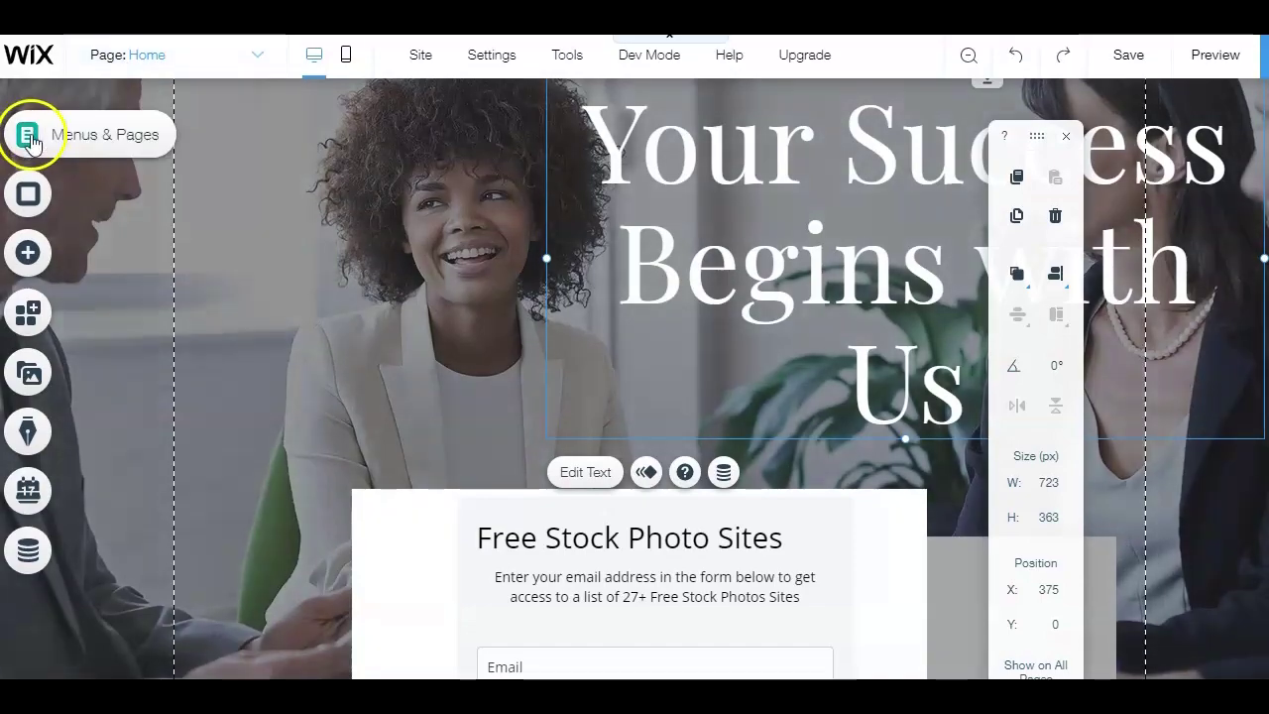
# Step: Select the hero strip and browse its background options
pyautogui.click(76, 141)
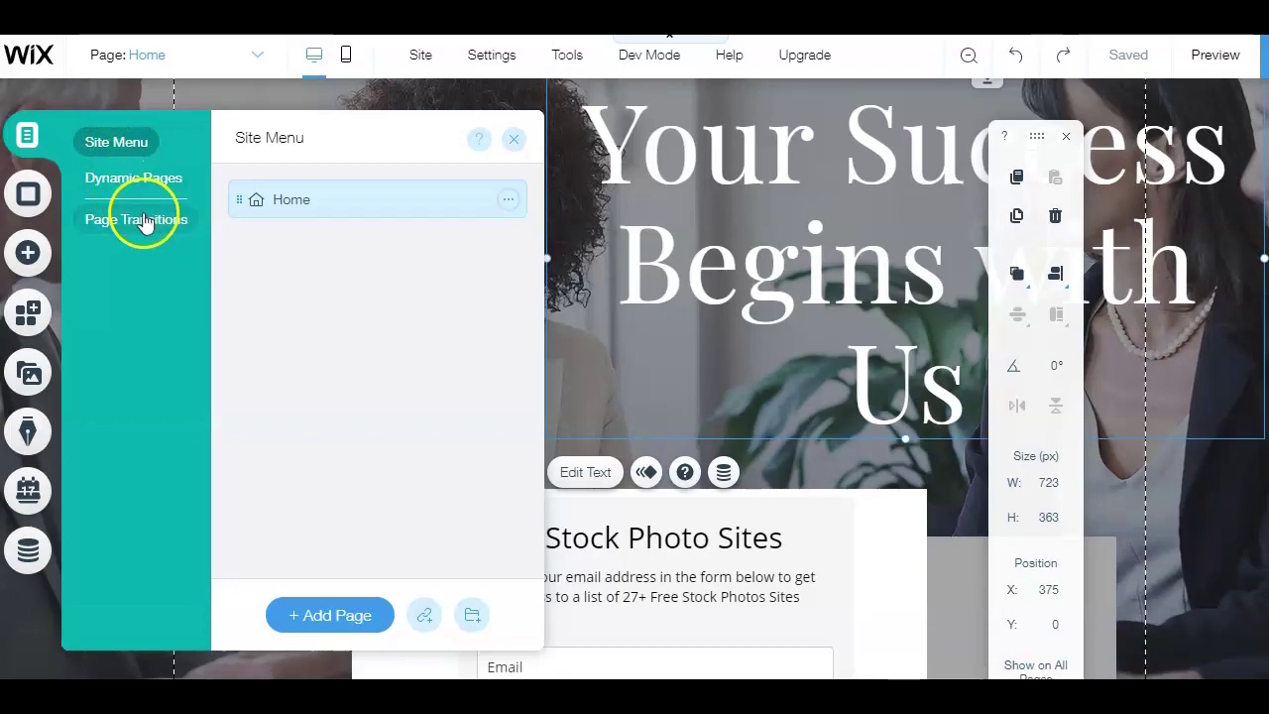
pyautogui.click(99, 175)
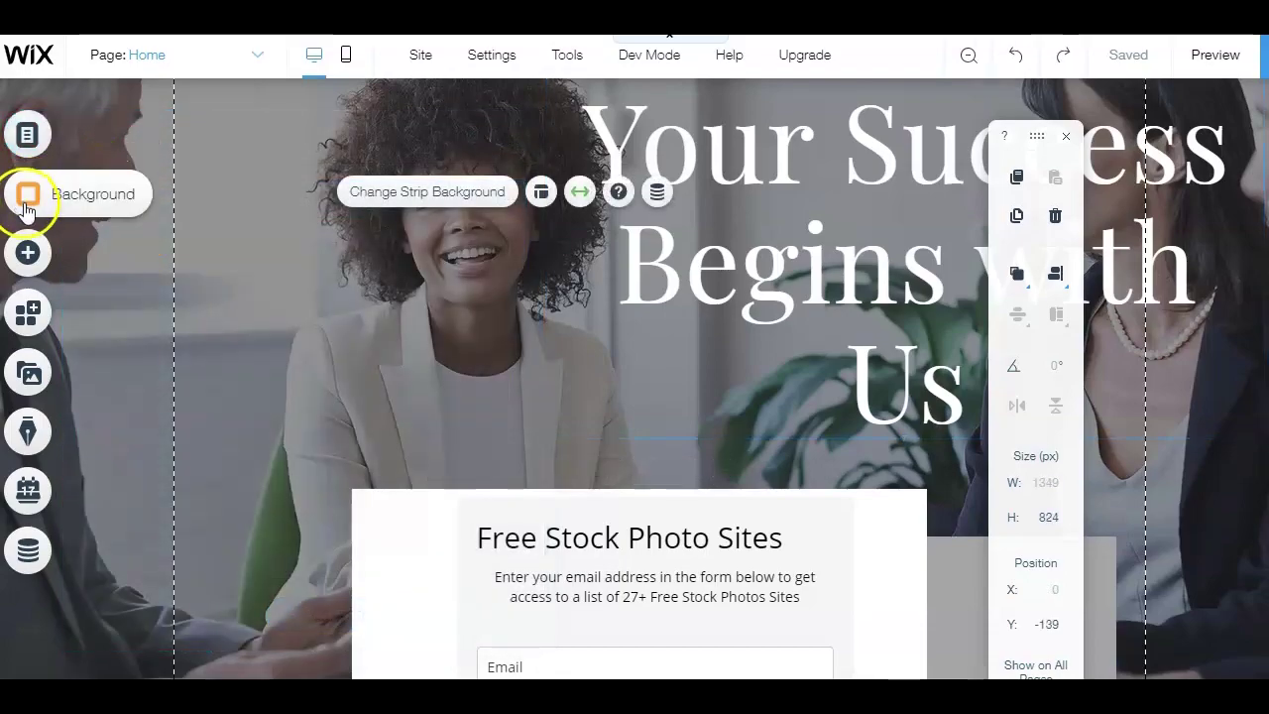
pyautogui.click(55, 198)
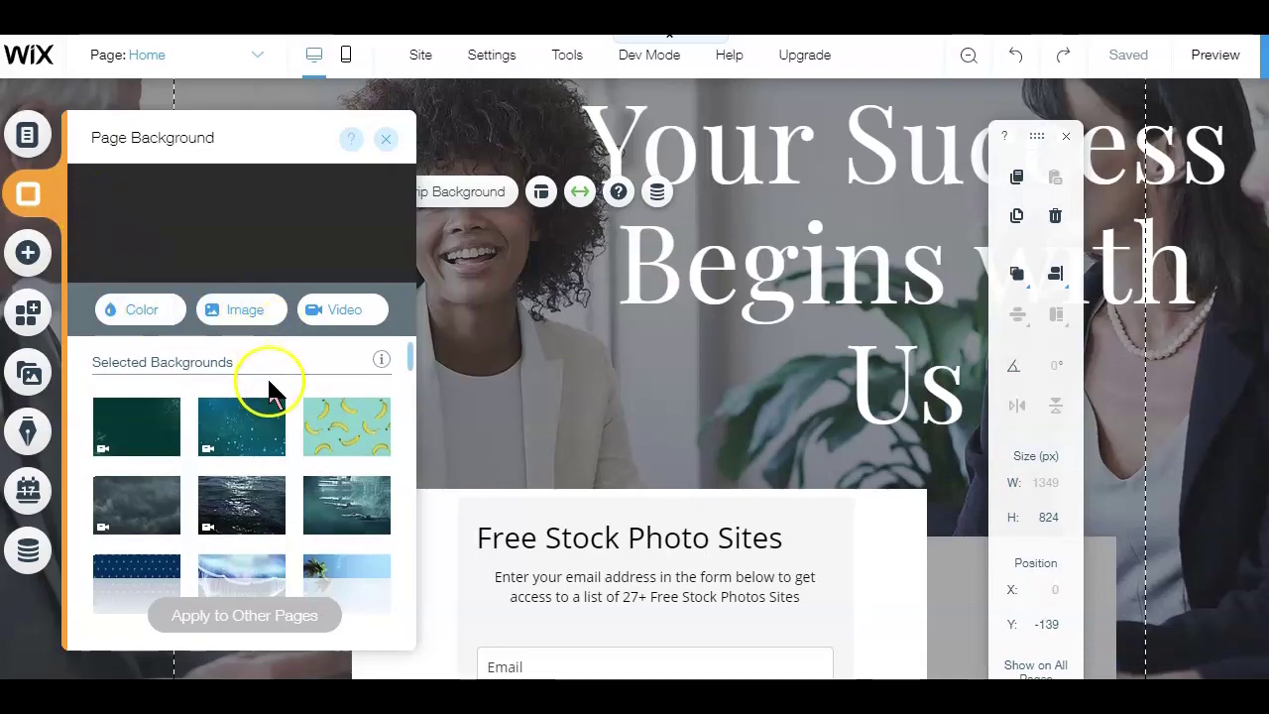
pyautogui.scroll(-3, 287, 393)
pyautogui.scroll(-8, 290, 403)
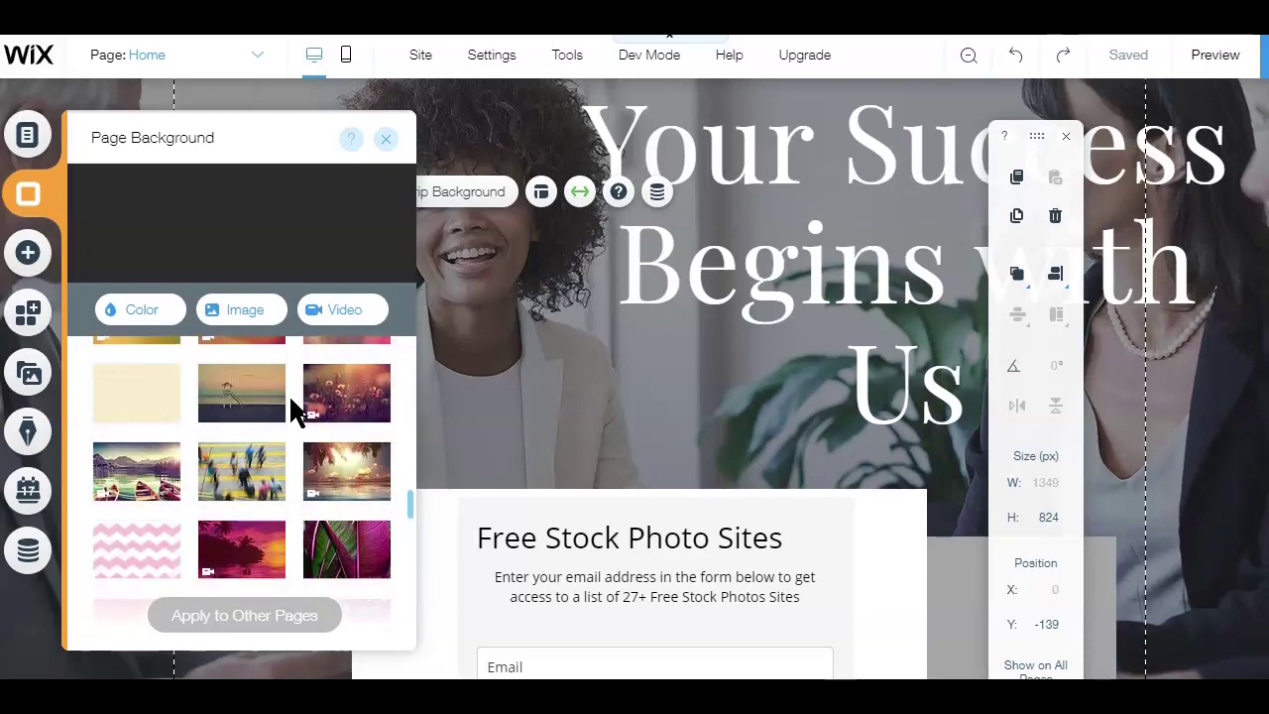
pyautogui.scroll(-3, 290, 400)
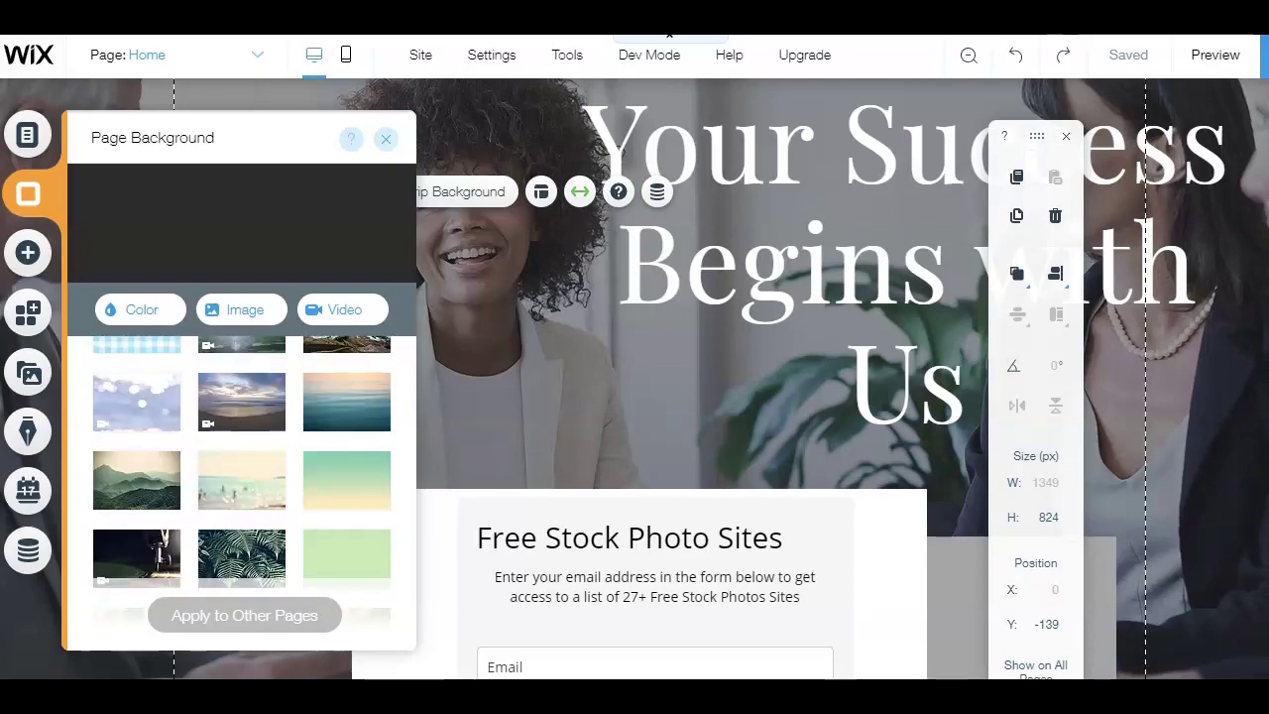
# Step: Open the Add elements panel, then close the text-adding panel again
pyautogui.click(32, 253)
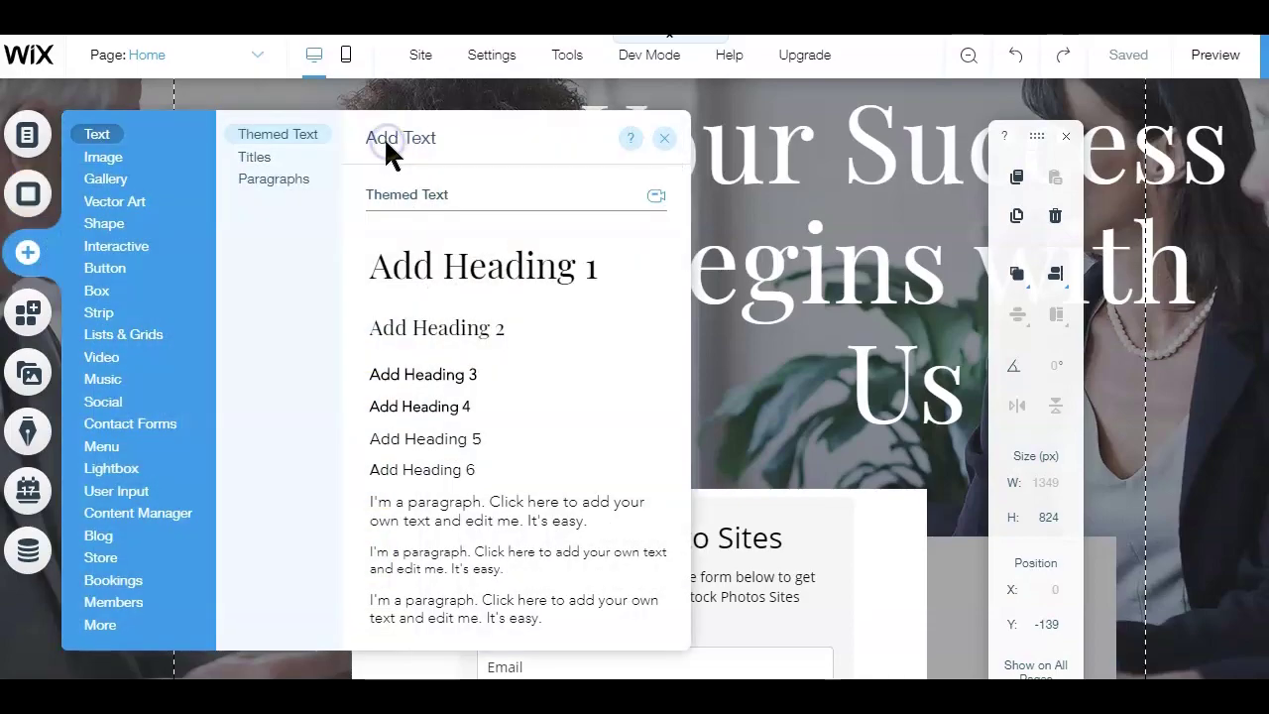
pyautogui.click(664, 138)
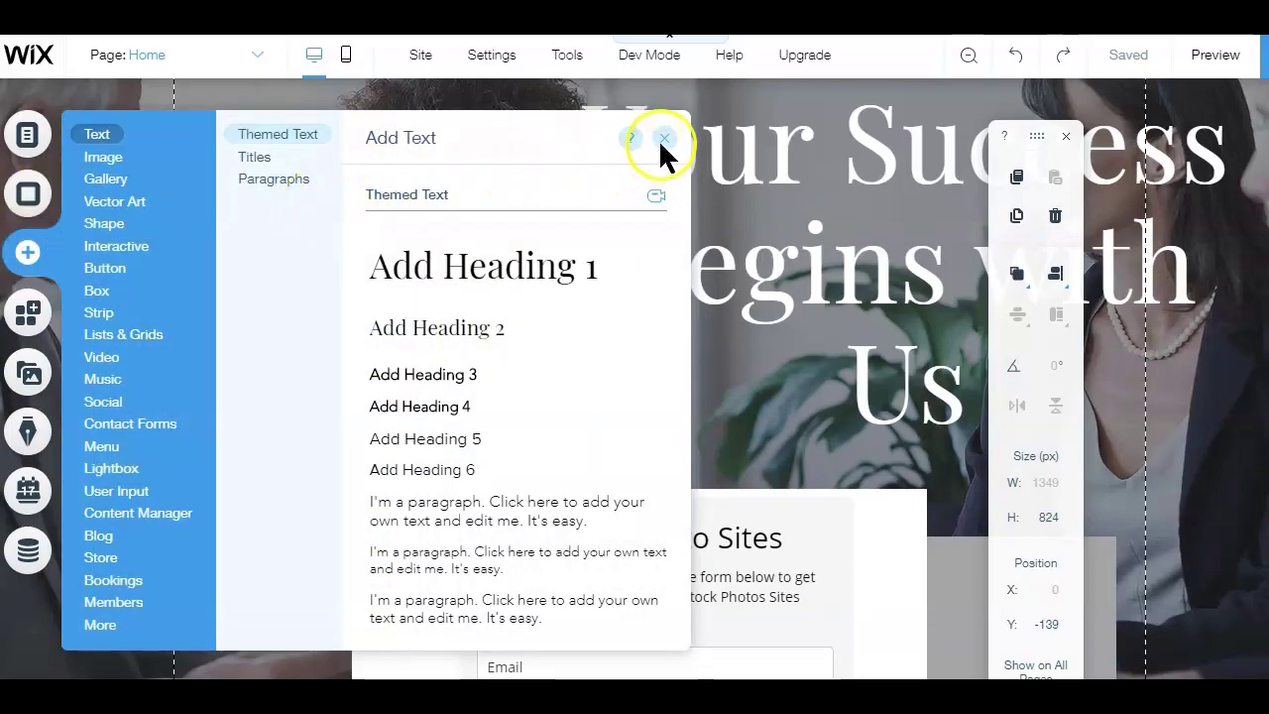
pyautogui.click(664, 139)
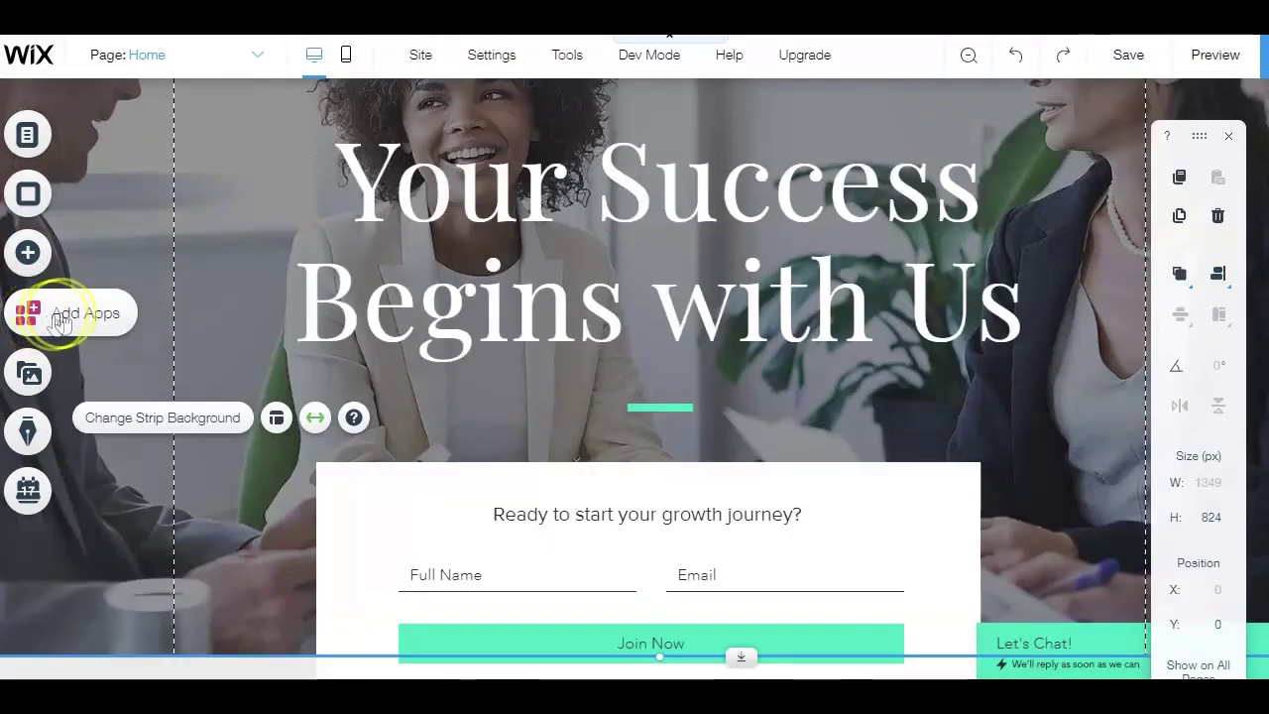
pyautogui.click(77, 315)
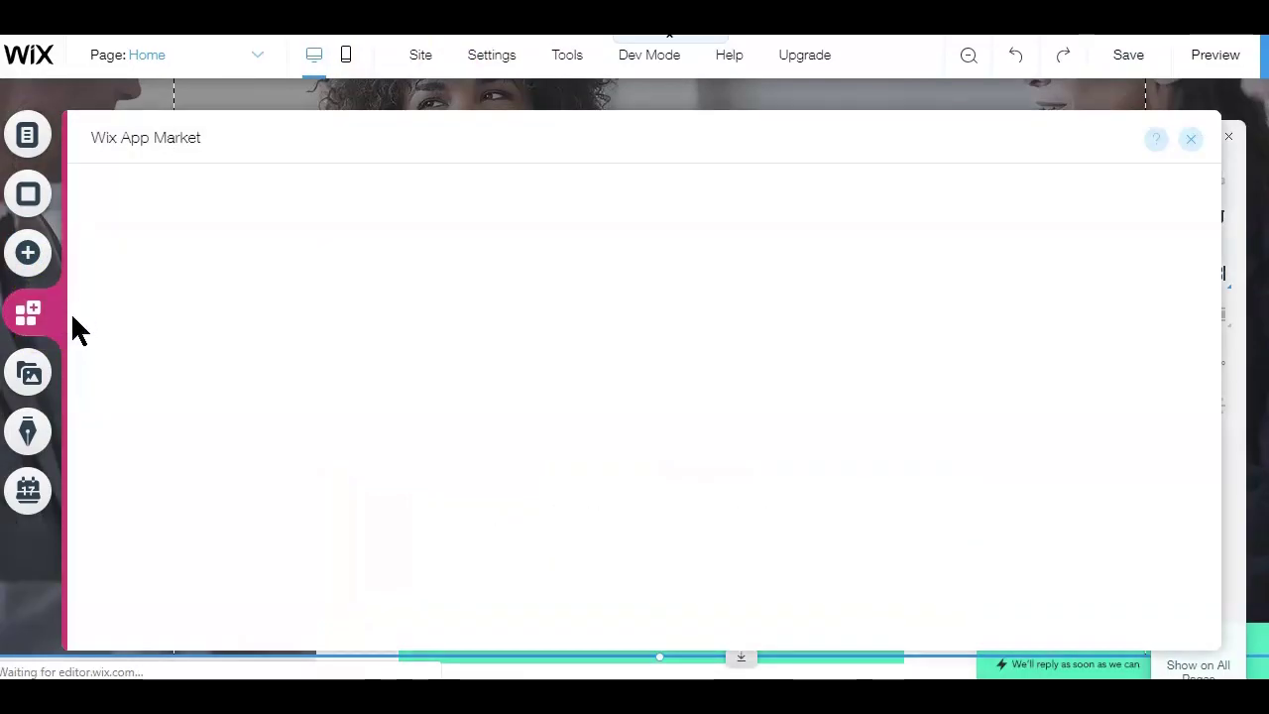
pyautogui.scroll(-1, 433, 354)
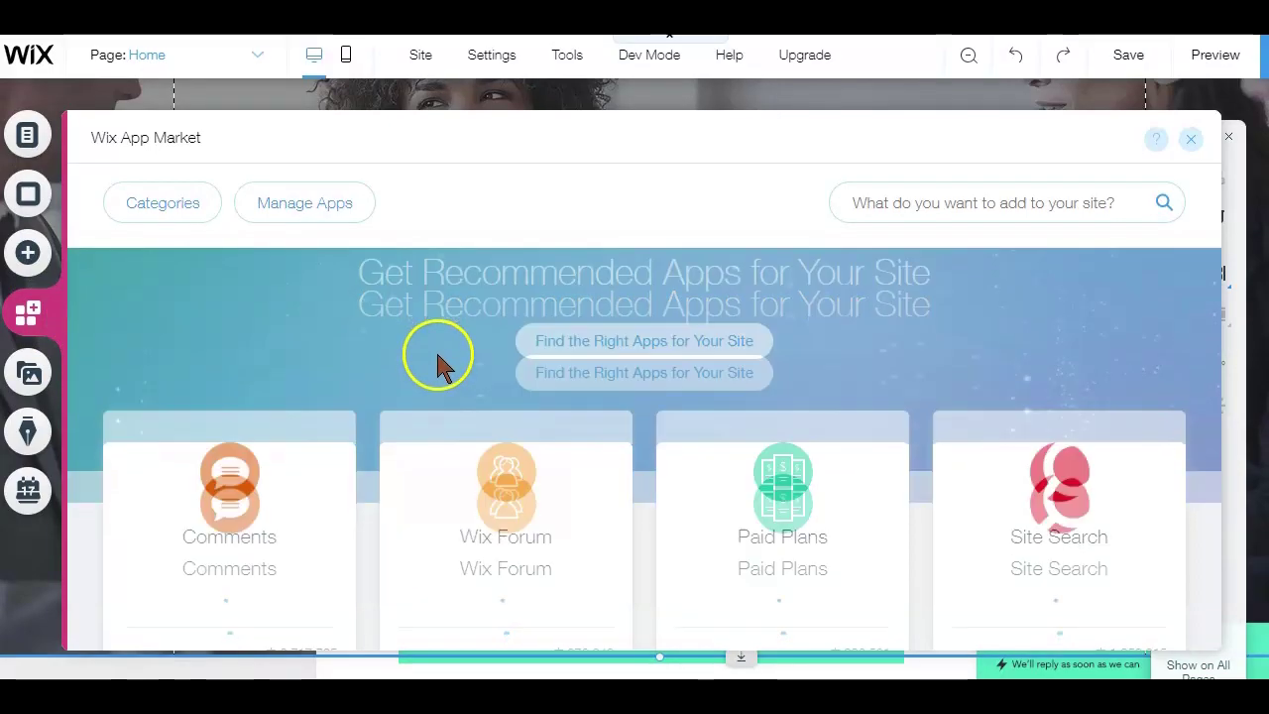
pyautogui.scroll(-5, 438, 359)
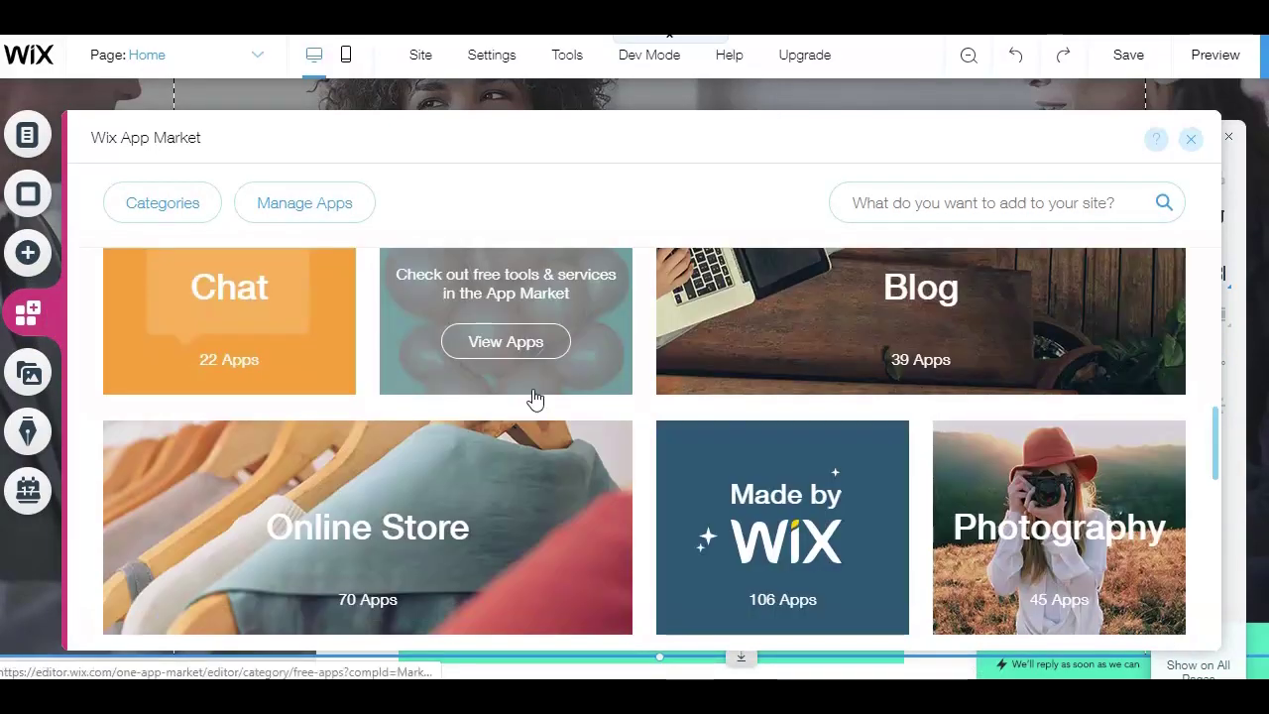
pyautogui.scroll(-3, 535, 399)
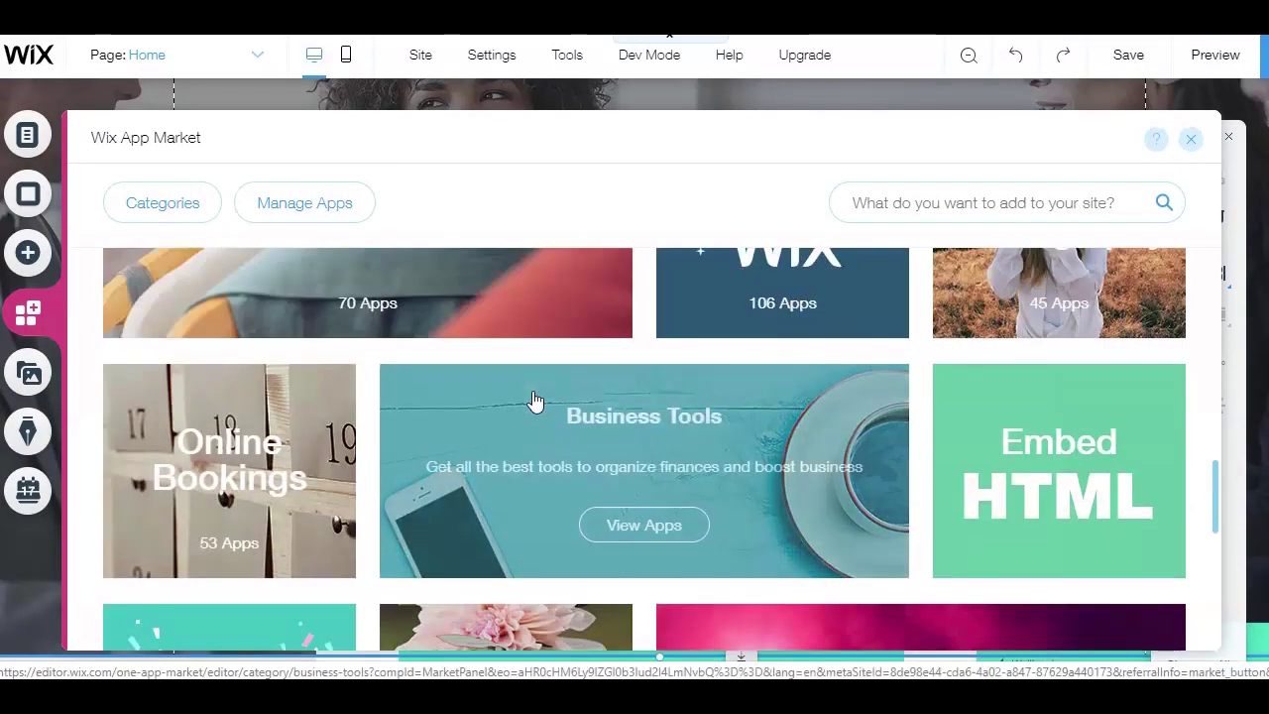
pyautogui.scroll(2, 535, 399)
pyautogui.scroll(4, 535, 400)
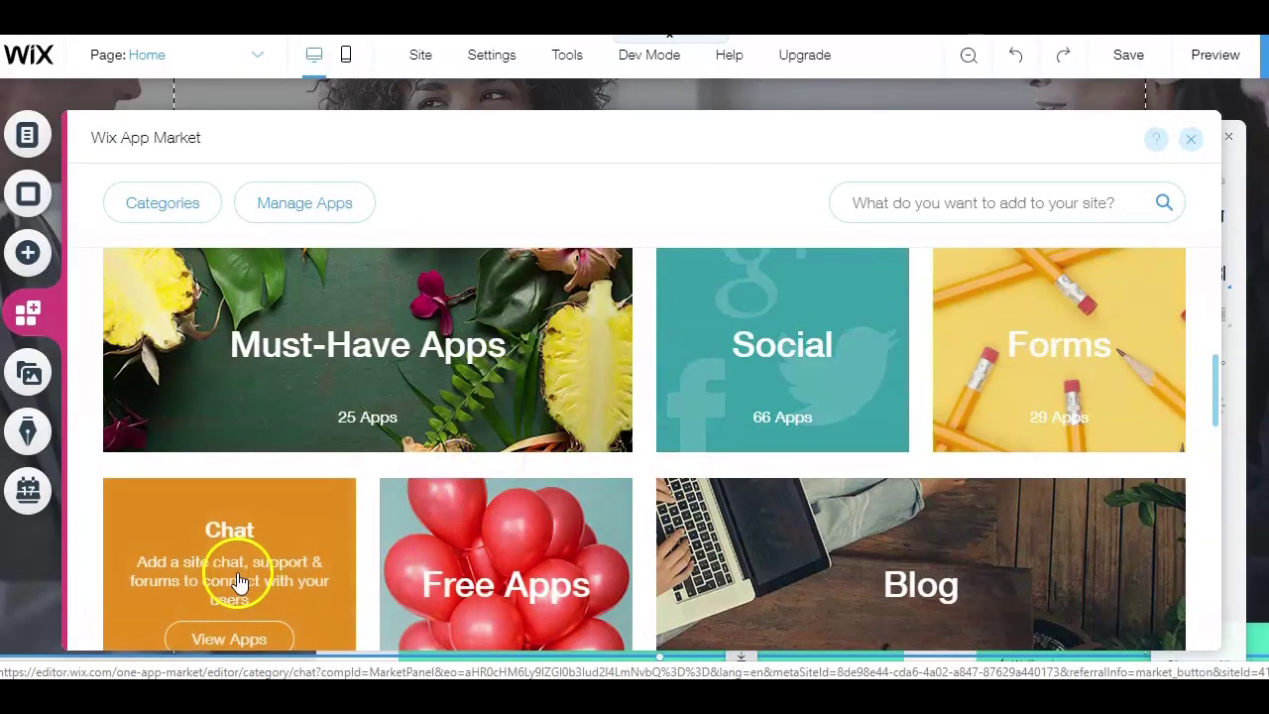
pyautogui.scroll(3, 268, 559)
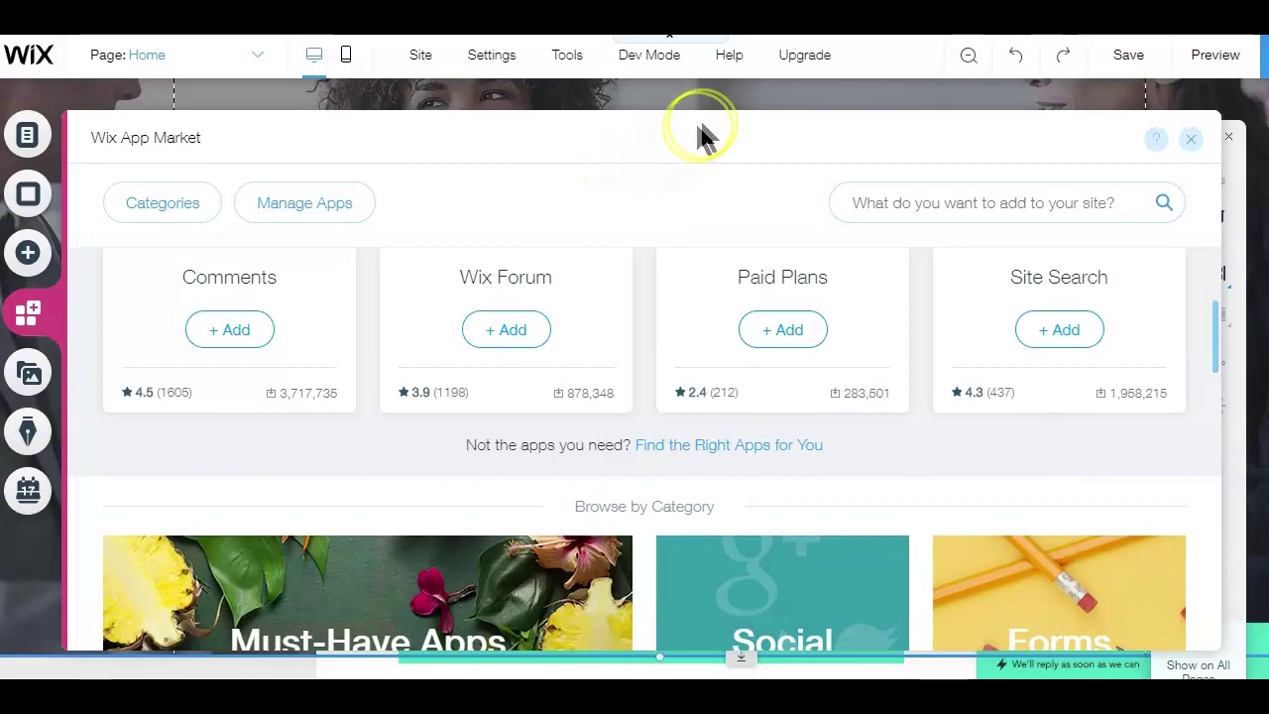
pyautogui.click(732, 63)
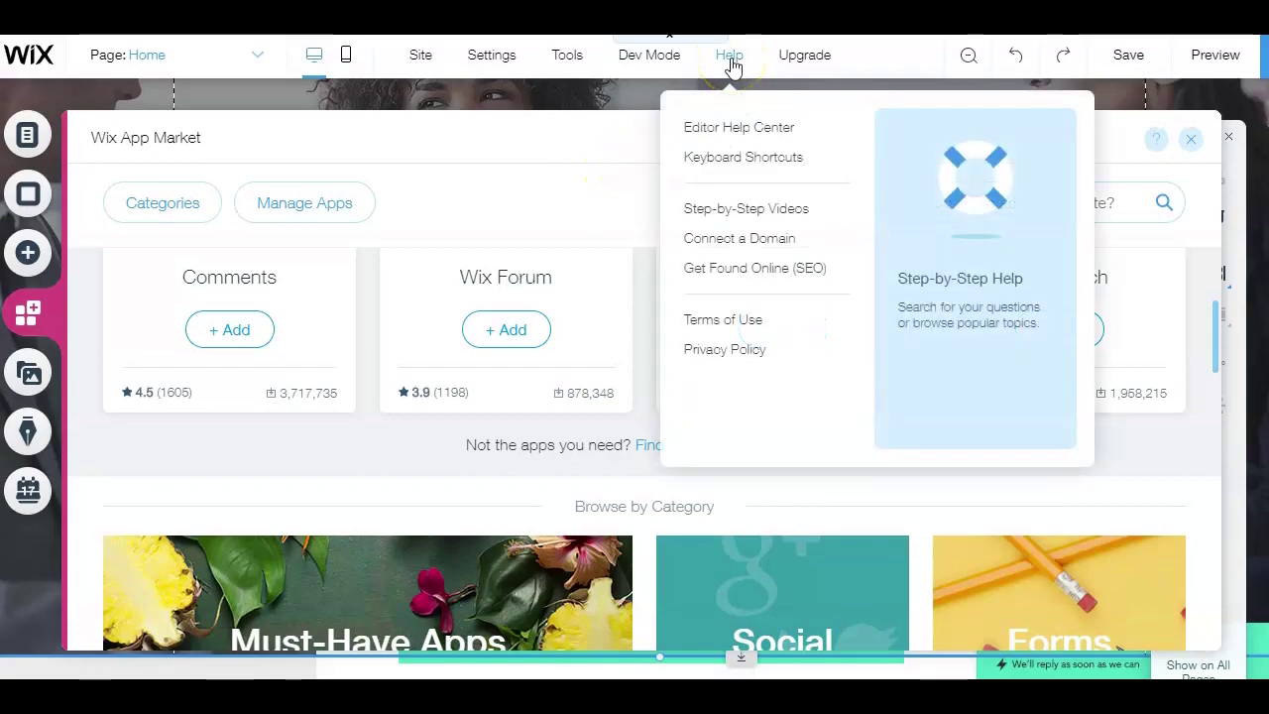
pyautogui.click(731, 66)
pyautogui.click(727, 236)
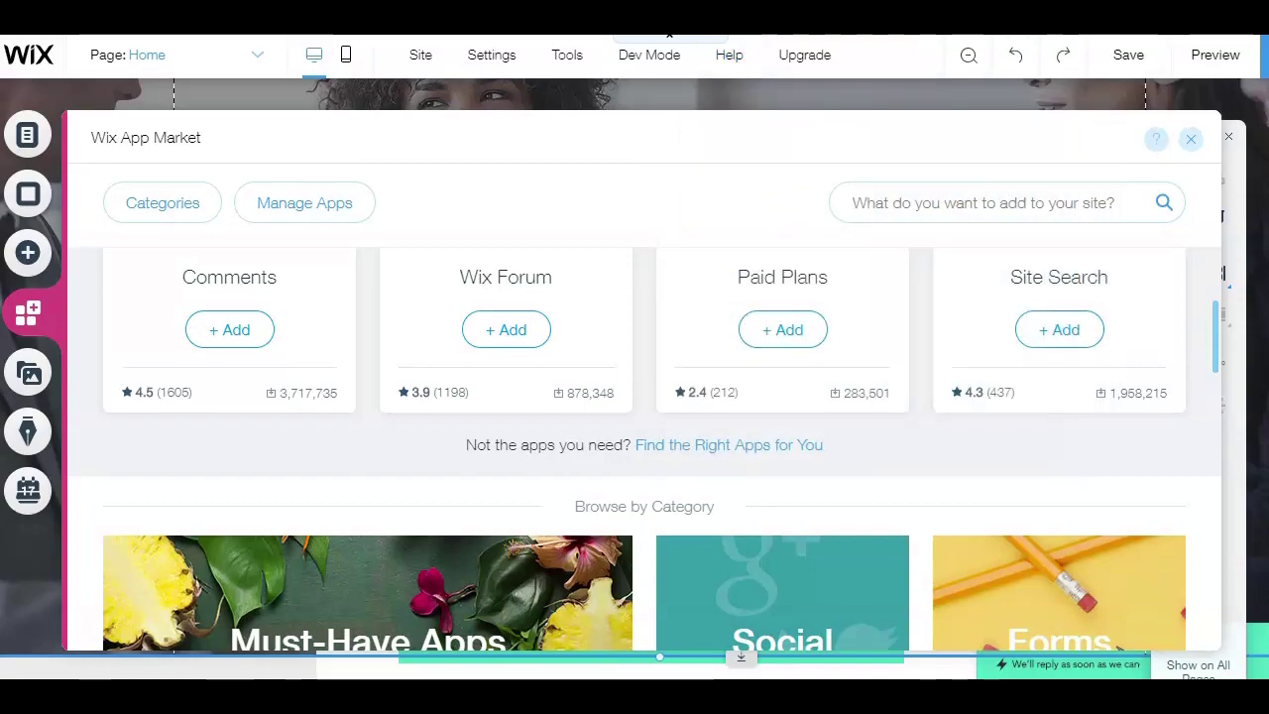
pyautogui.click(1158, 142)
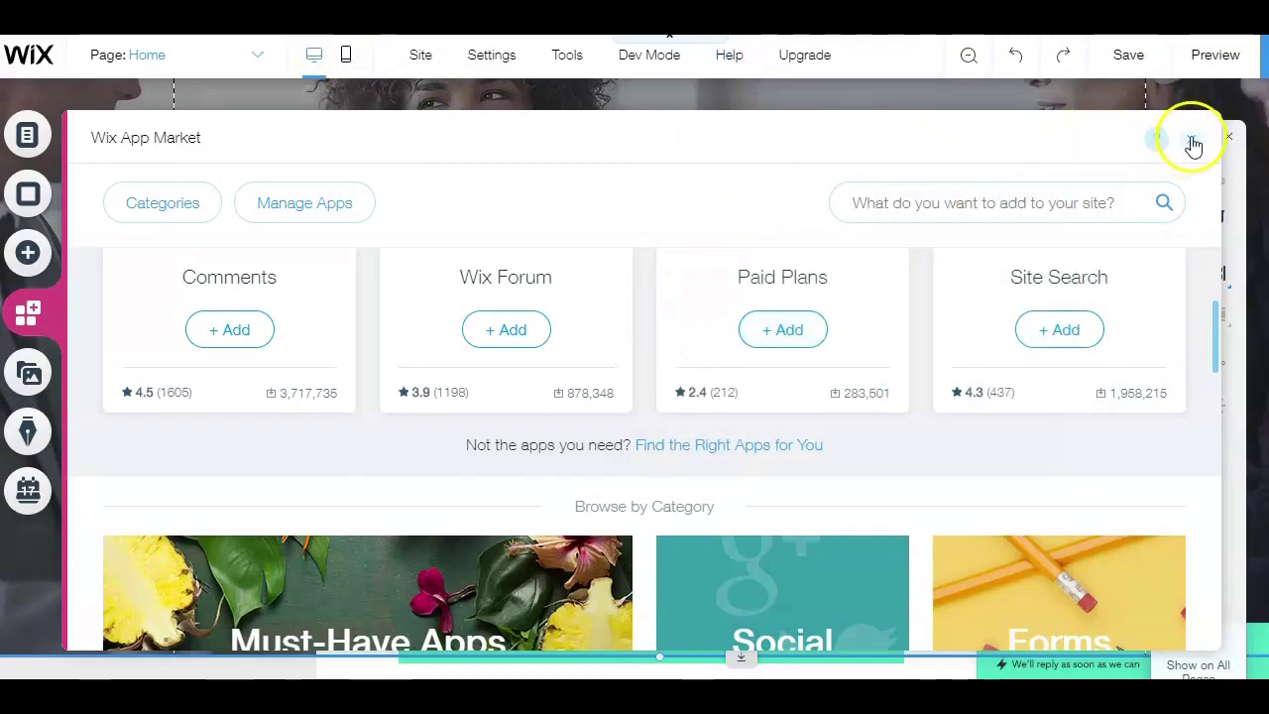
pyautogui.click(1193, 141)
pyautogui.click(819, 401)
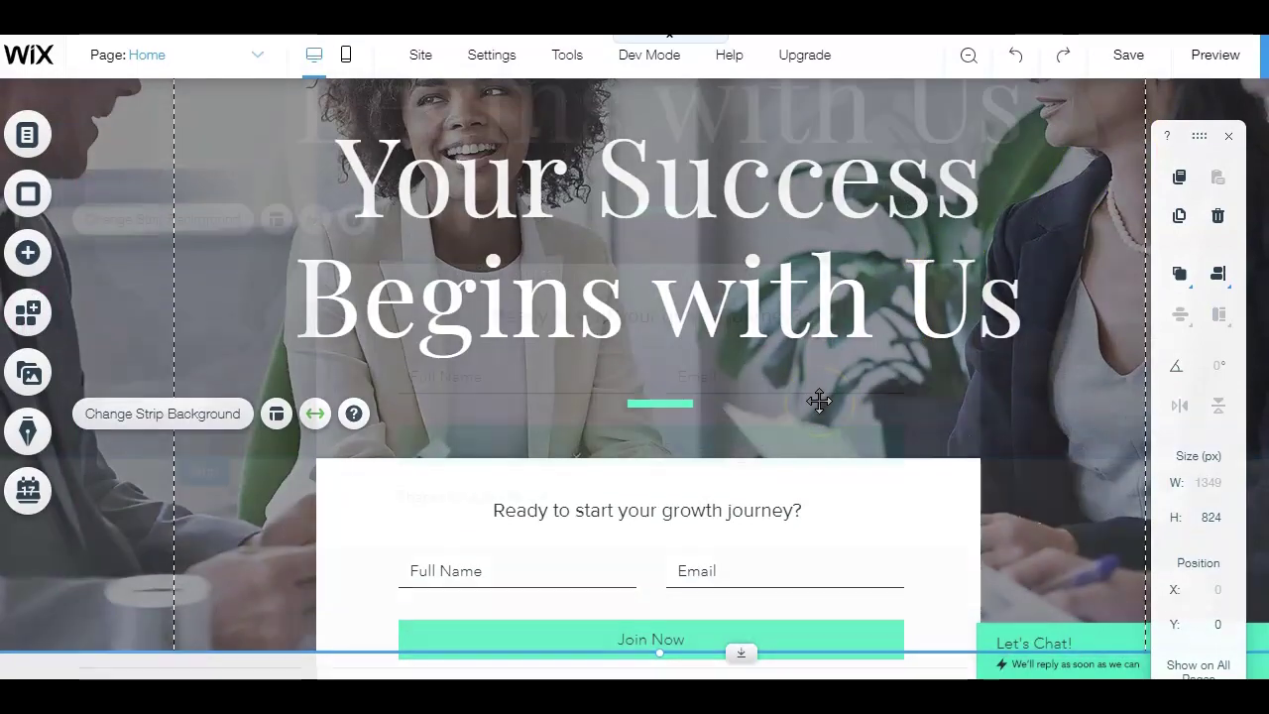
# Step: Select the 'Ready to start your growth journey?' Wix form and delete it
pyautogui.scroll(-2, 717, 291)
pyautogui.click(719, 383)
pyautogui.click(540, 332)
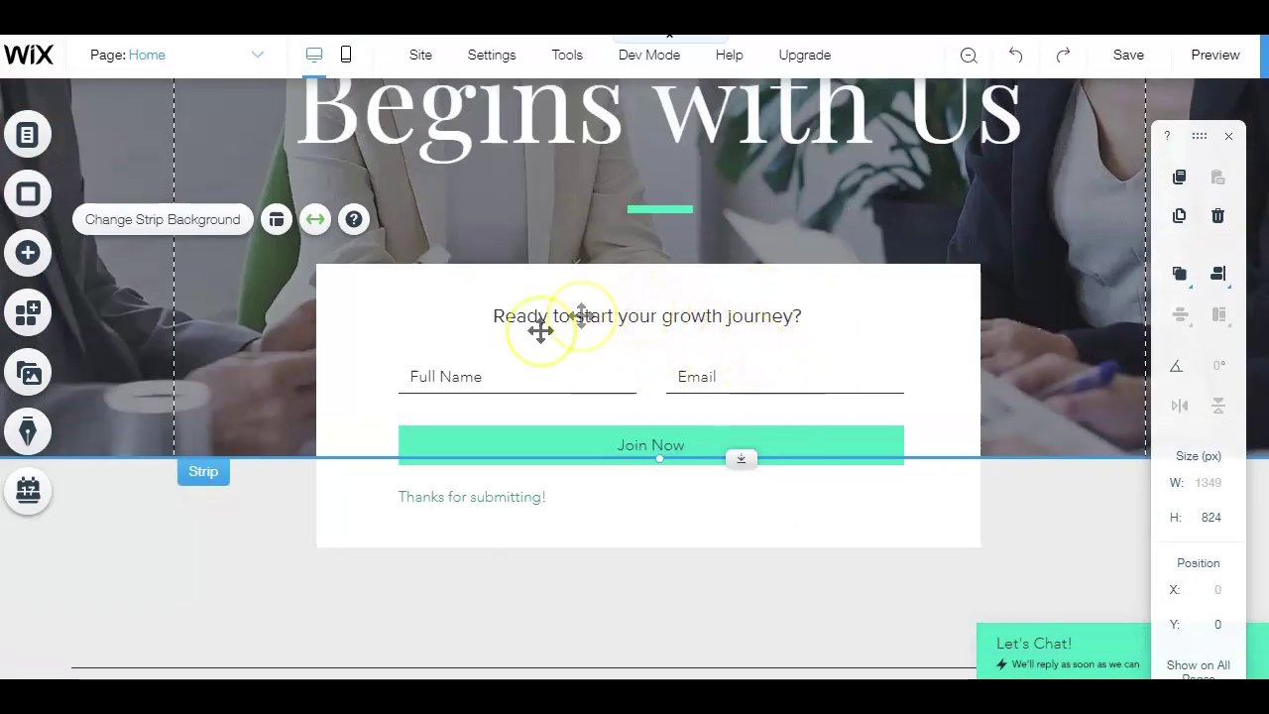
pyautogui.click(660, 349)
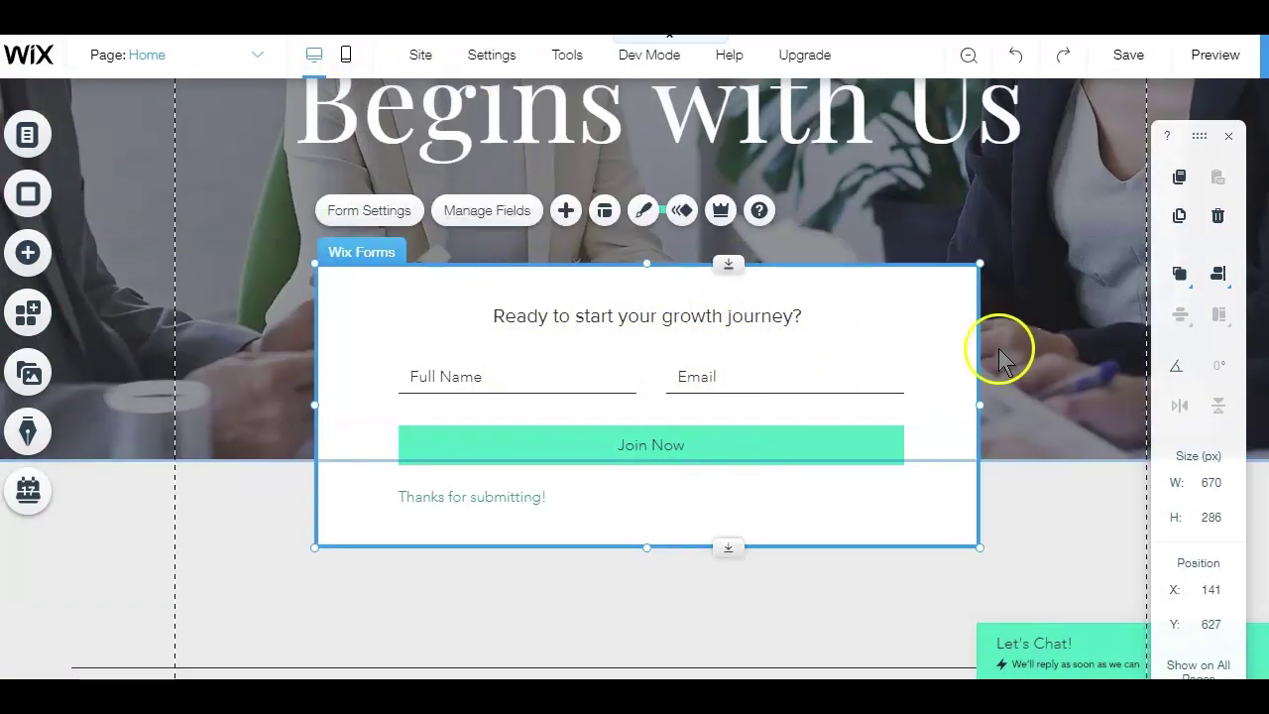
pyautogui.scroll(2, 998, 349)
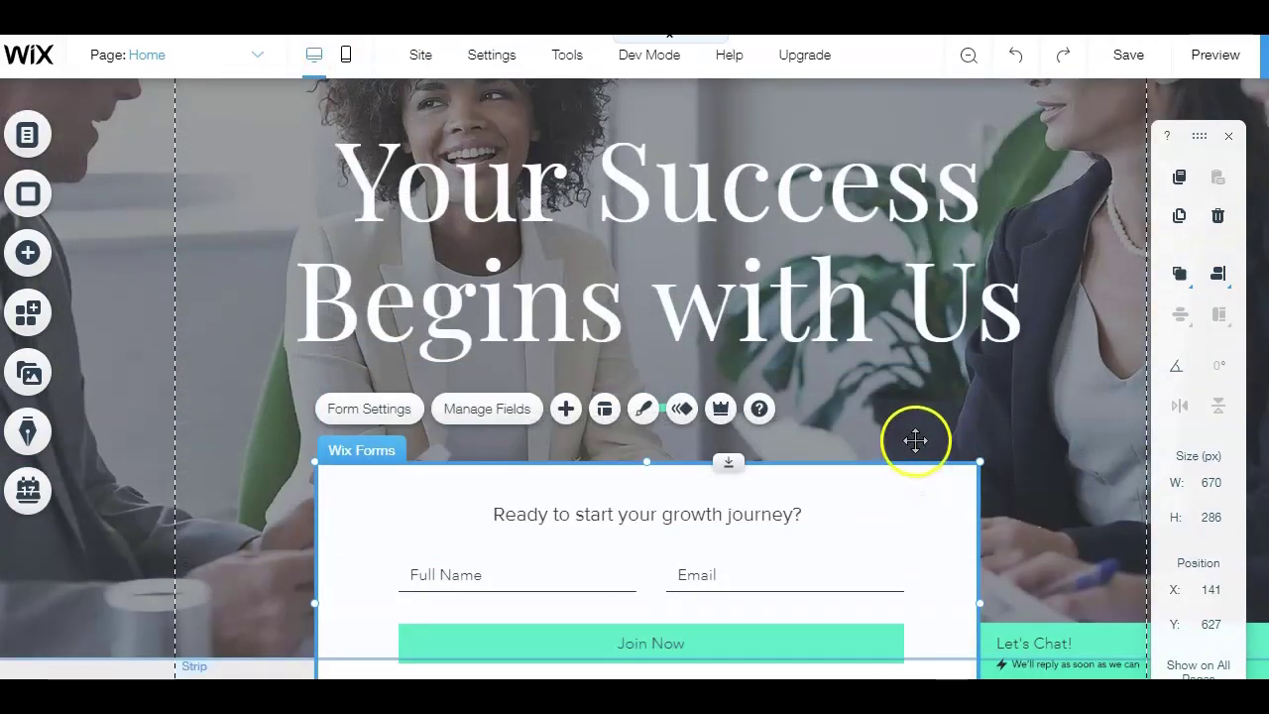
pyautogui.scroll(-2, 907, 466)
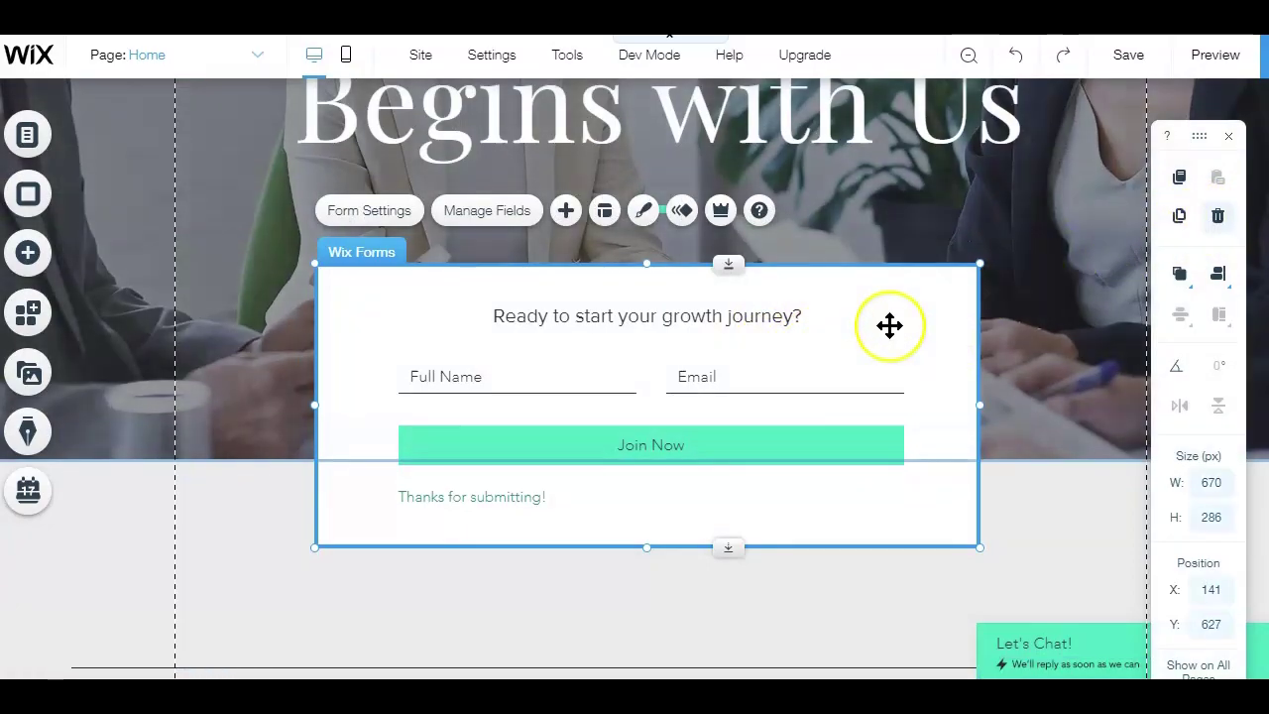
pyautogui.press('Delete')
# Step: Show the Add panel's More section with HTML iframe and Embed a Site options
pyautogui.scroll(-1, 634, 376)
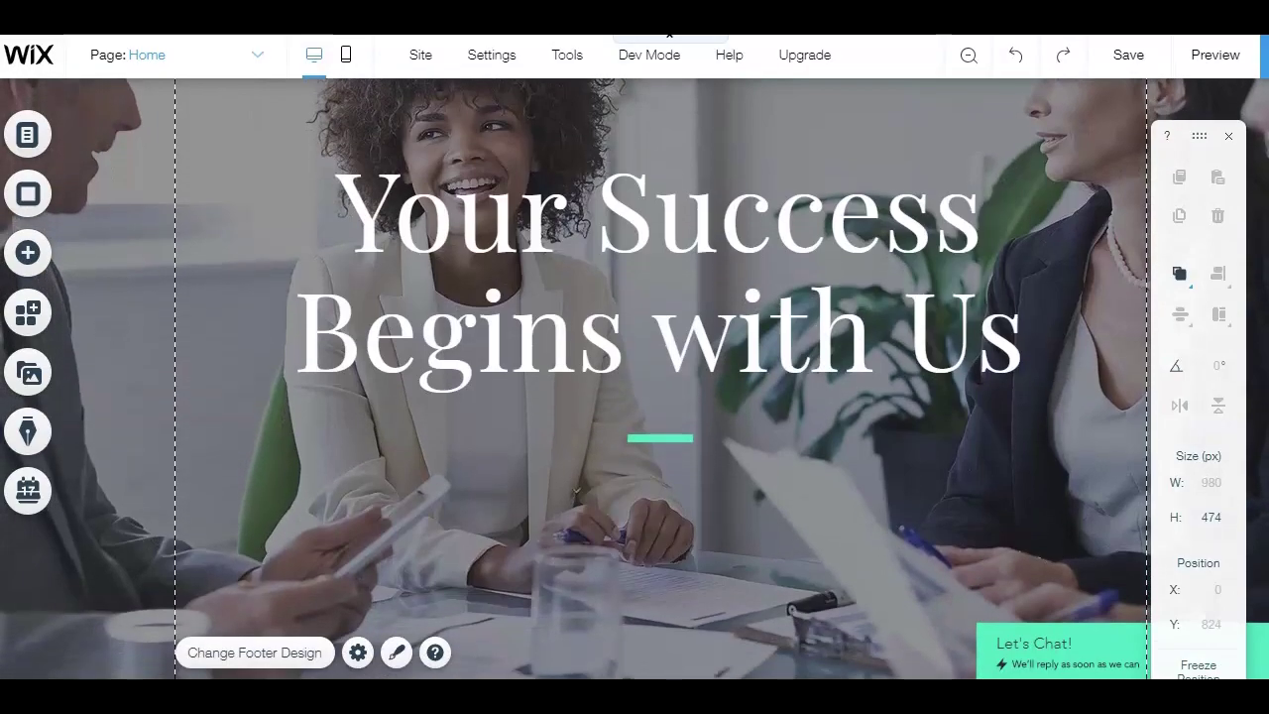
pyautogui.scroll(-1, 634, 377)
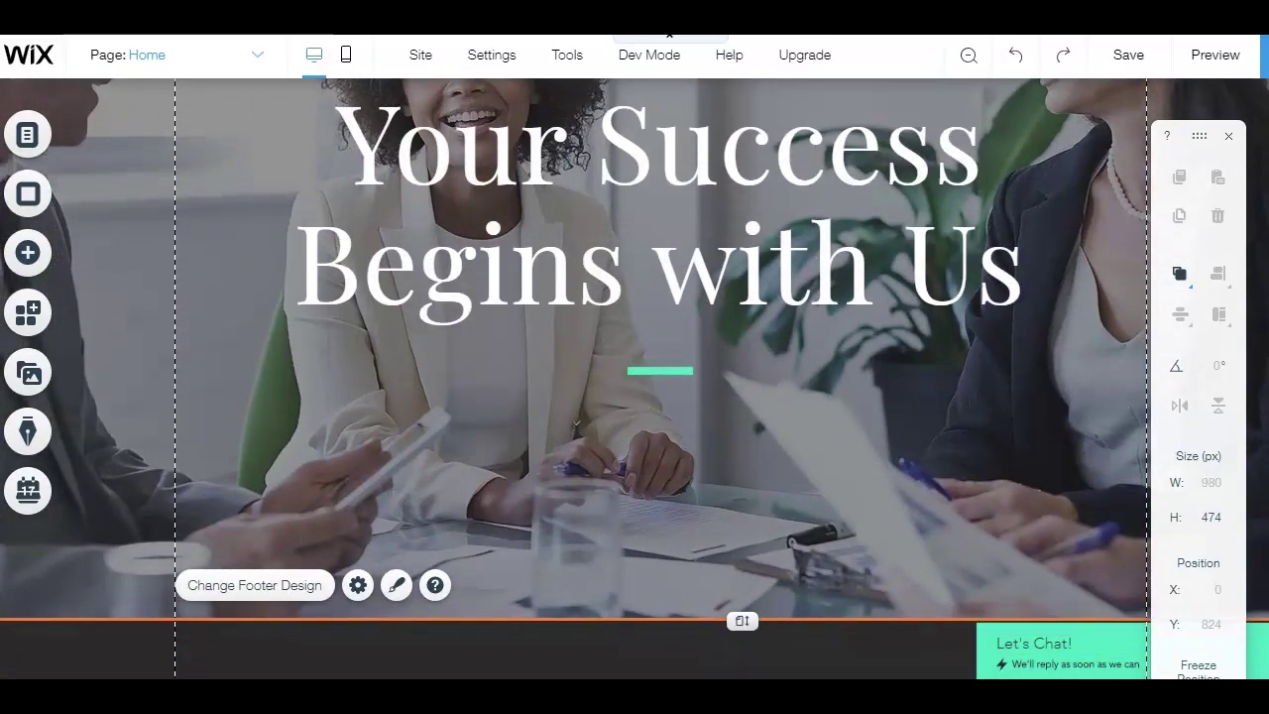
pyautogui.click(62, 259)
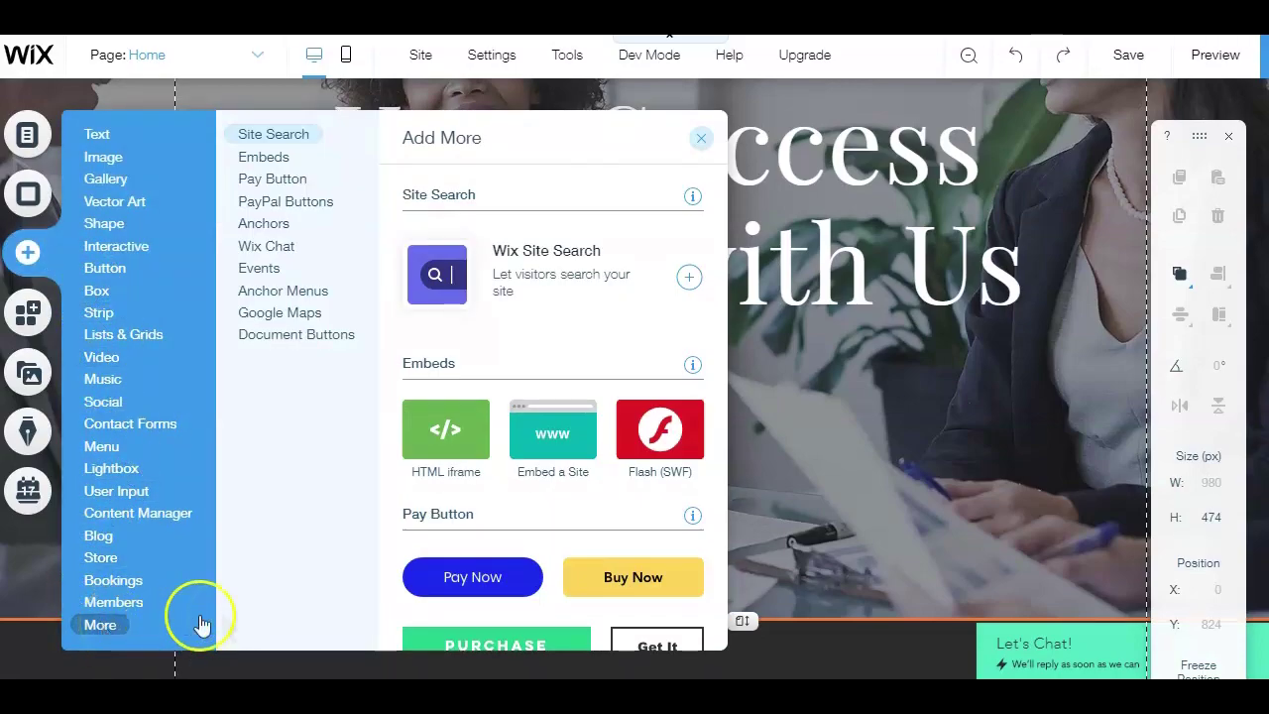
# Step: Drop an HTML iframe element into the hero strip below the heading
pyautogui.click(437, 443)
pyautogui.moveTo(437, 437); pyautogui.dragTo(643, 482)
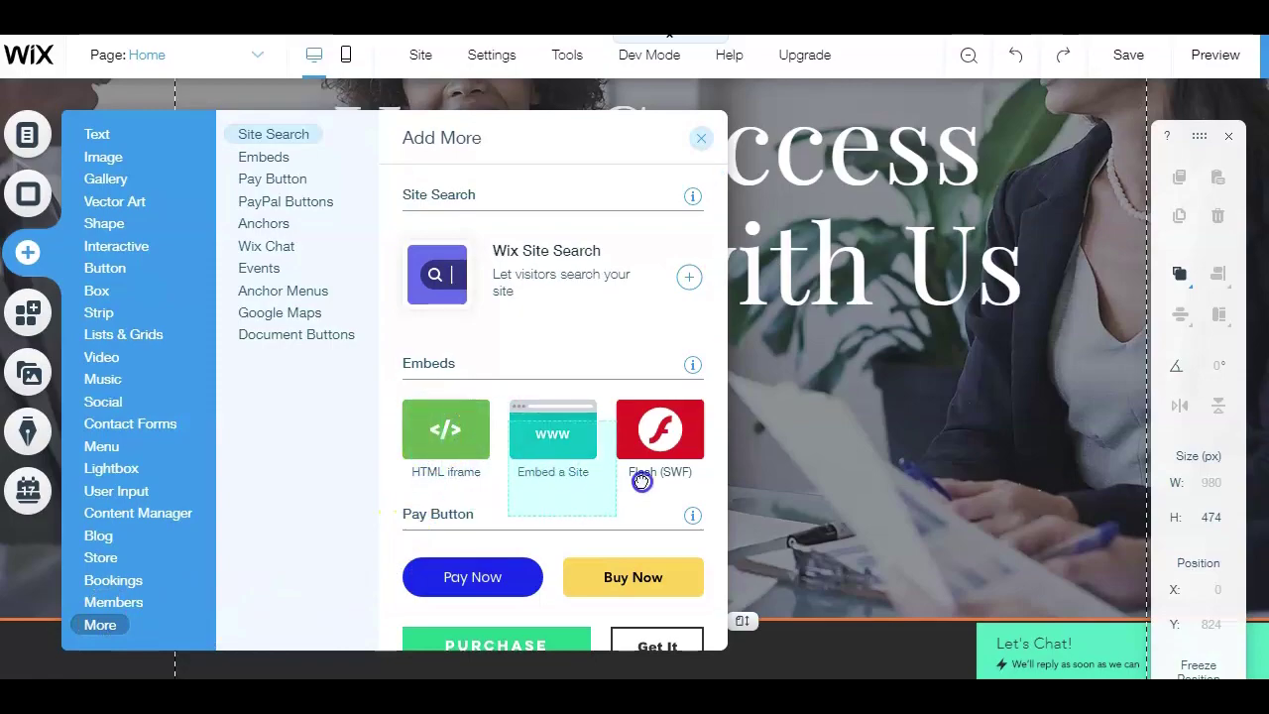
pyautogui.moveTo(765, 484); pyautogui.dragTo(579, 555)
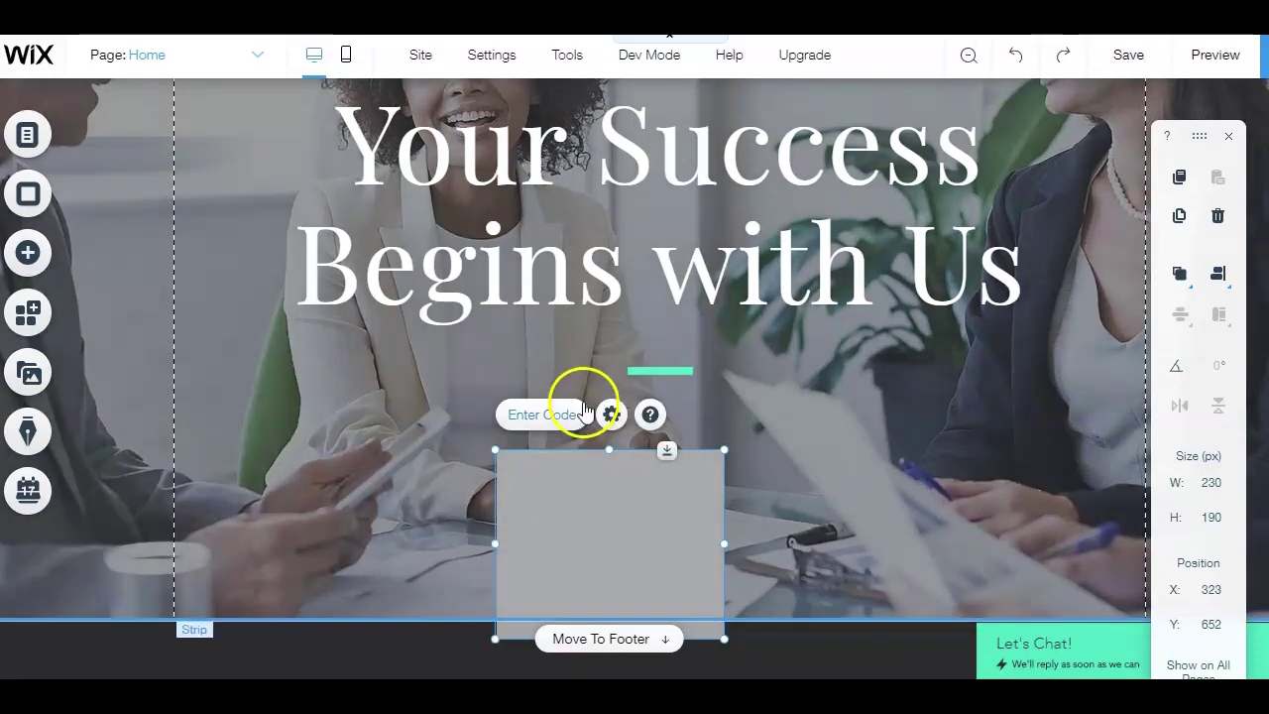
pyautogui.moveTo(723, 544); pyautogui.dragTo(945, 552)
# Step: Resize the iframe box to 560 × 235 px and centre it under the heading
pyautogui.click(564, 555)
pyautogui.moveTo(496, 545); pyautogui.dragTo(388, 543)
pyautogui.click(660, 462)
pyautogui.moveTo(665, 450); pyautogui.dragTo(660, 406)
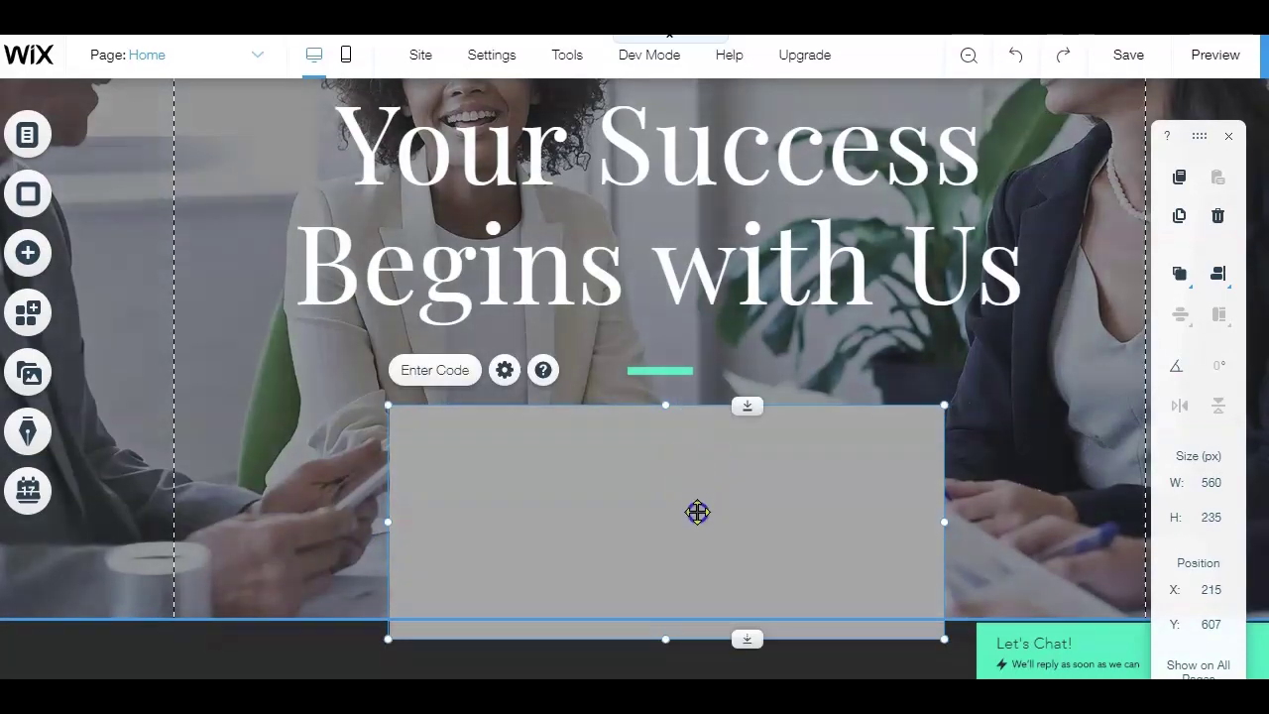
pyautogui.moveTo(696, 512); pyautogui.dragTo(695, 455)
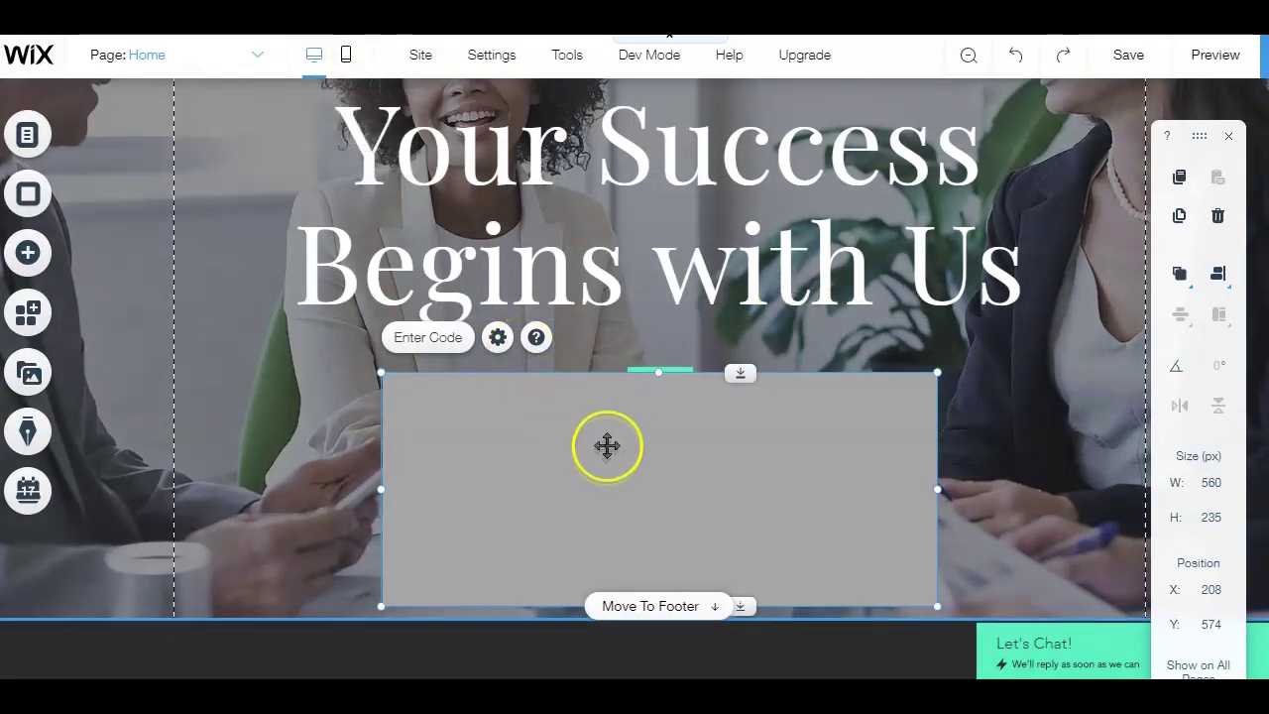
# Step: Paste the 'Get Your Free Bonuses' opt-in form embed code into the HTML box and apply it
pyautogui.click(428, 338)
pyautogui.hotkey('ctrl', 'v')
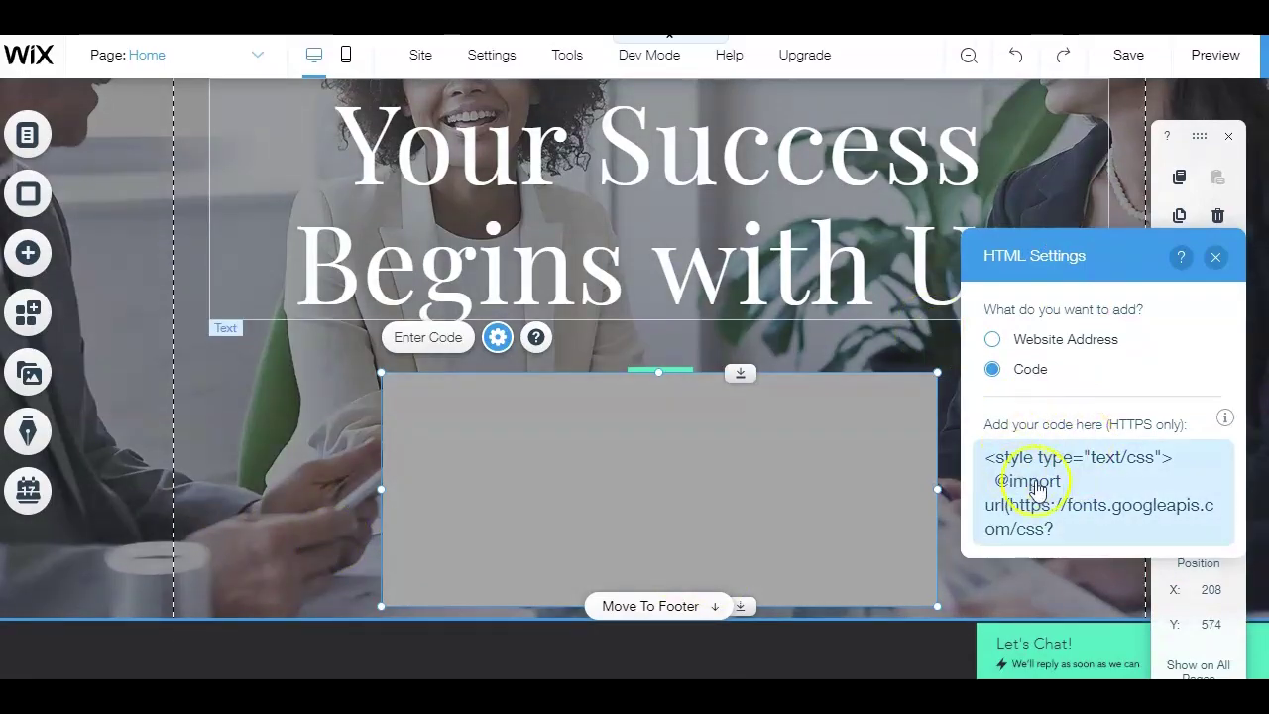
pyautogui.click(1083, 479)
pyautogui.scroll(-3, 1111, 487)
pyautogui.scroll(-10, 1111, 487)
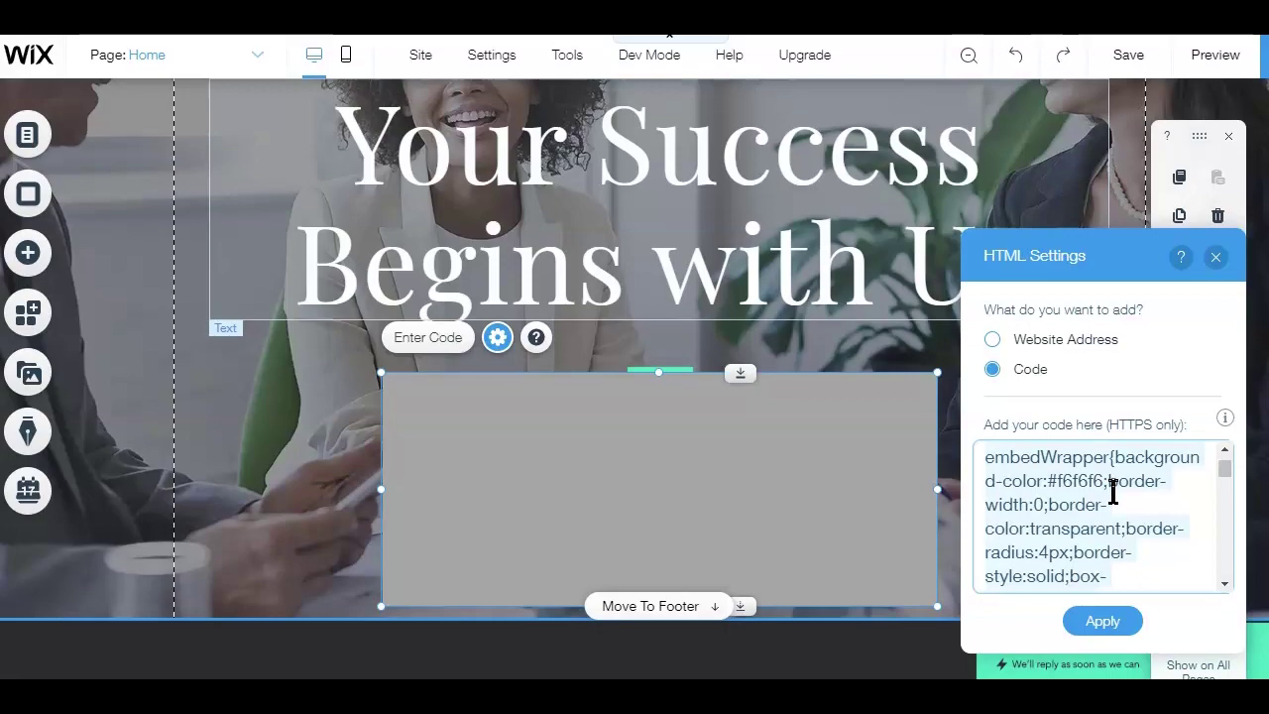
pyautogui.click(1102, 621)
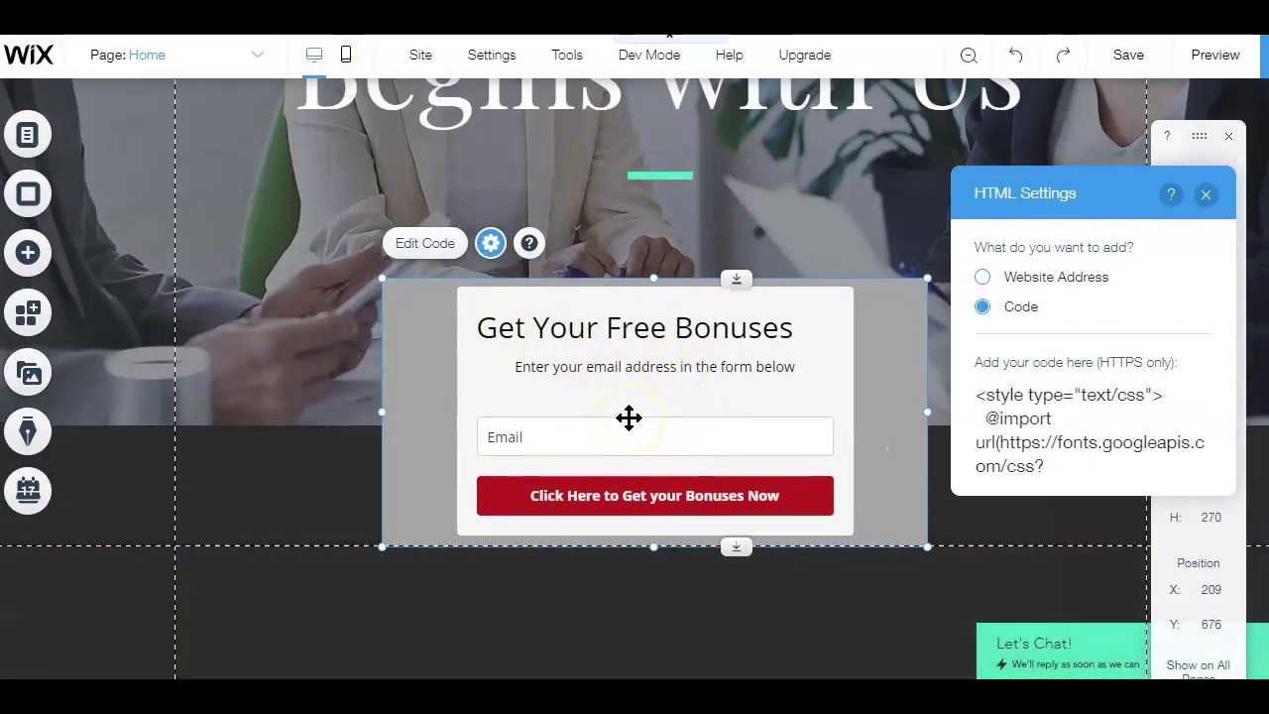
# Step: Close the HTML Settings panel and switch to the mobile editing layout
pyautogui.scroll(3, 628, 418)
pyautogui.scroll(-3, 630, 418)
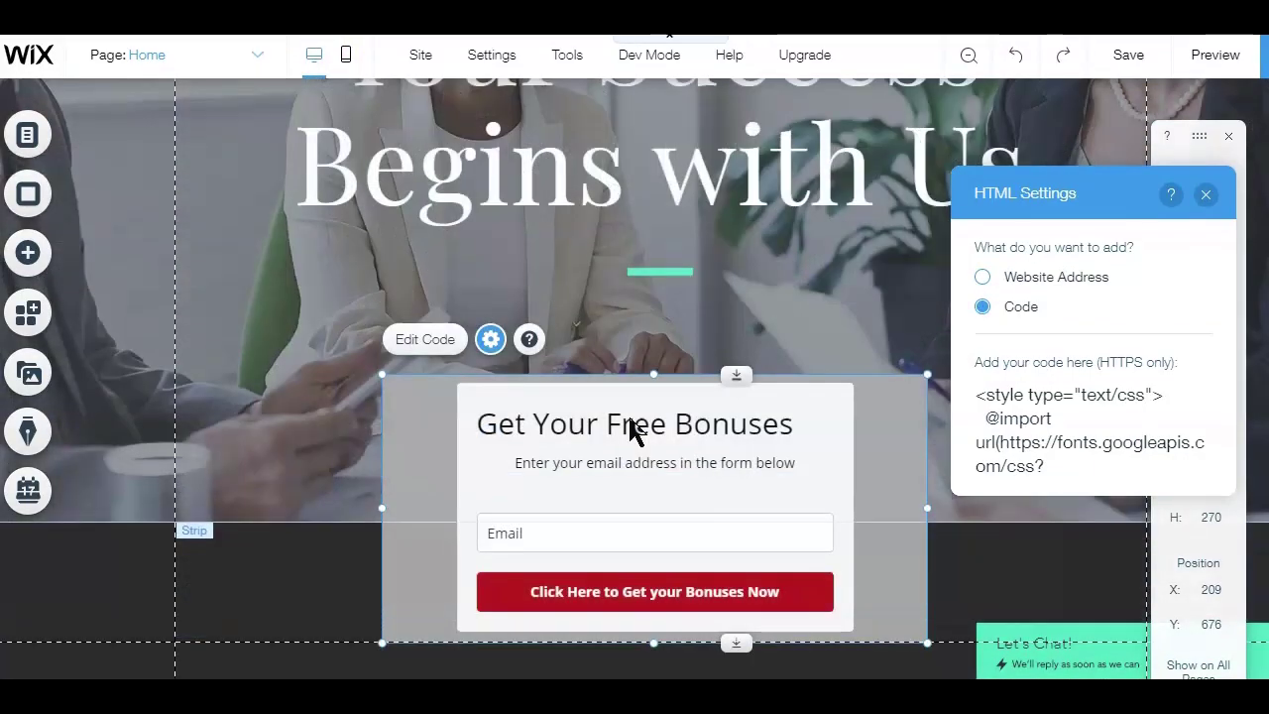
pyautogui.click(545, 268)
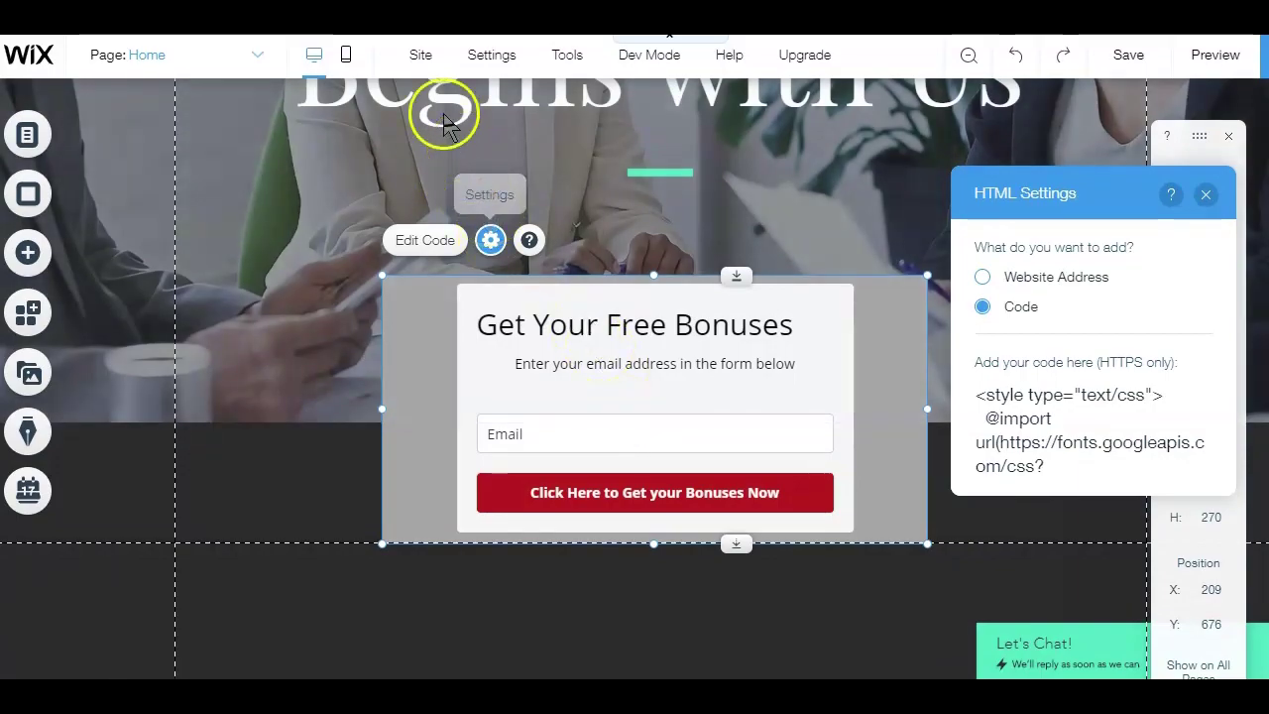
pyautogui.click(344, 57)
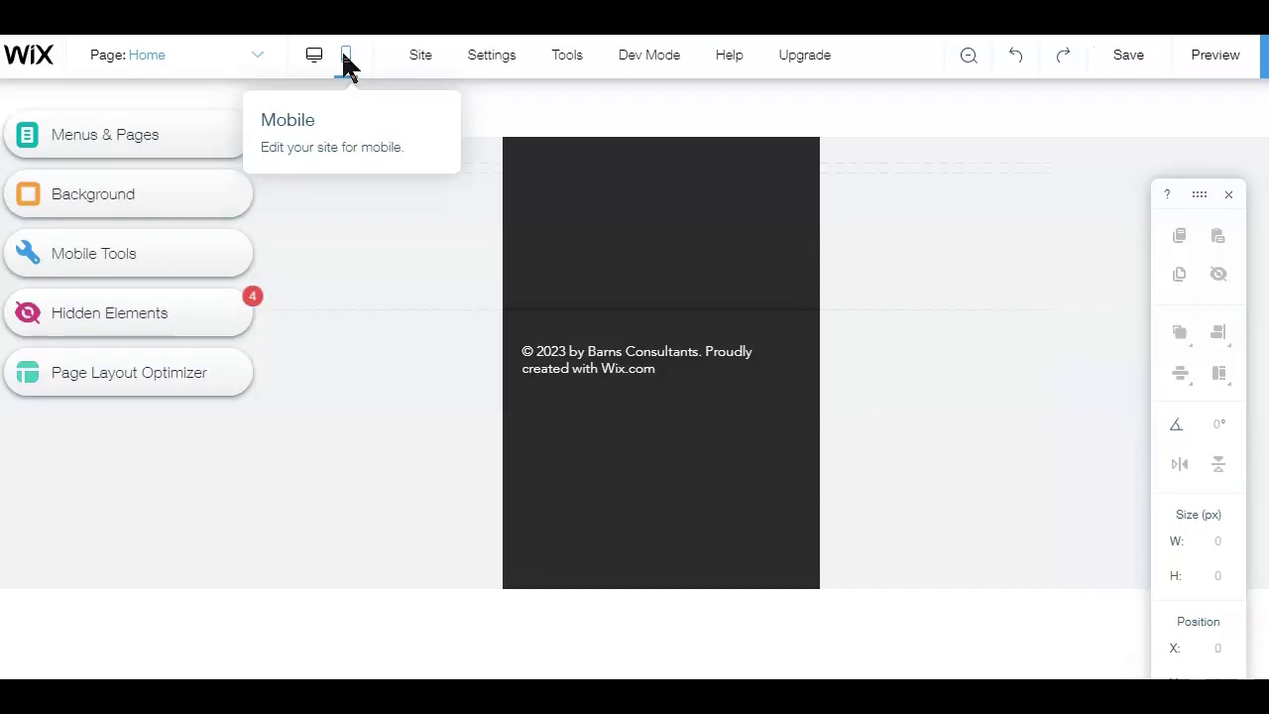
pyautogui.click(650, 127)
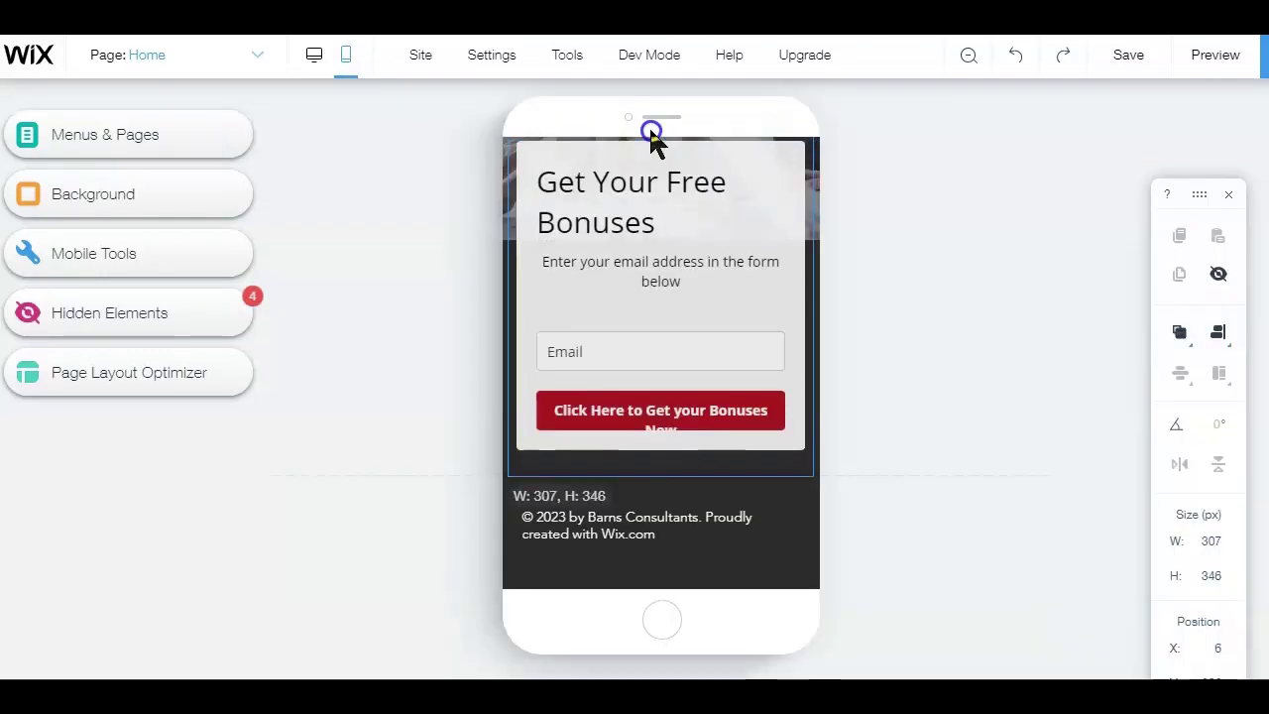
pyautogui.click(694, 422)
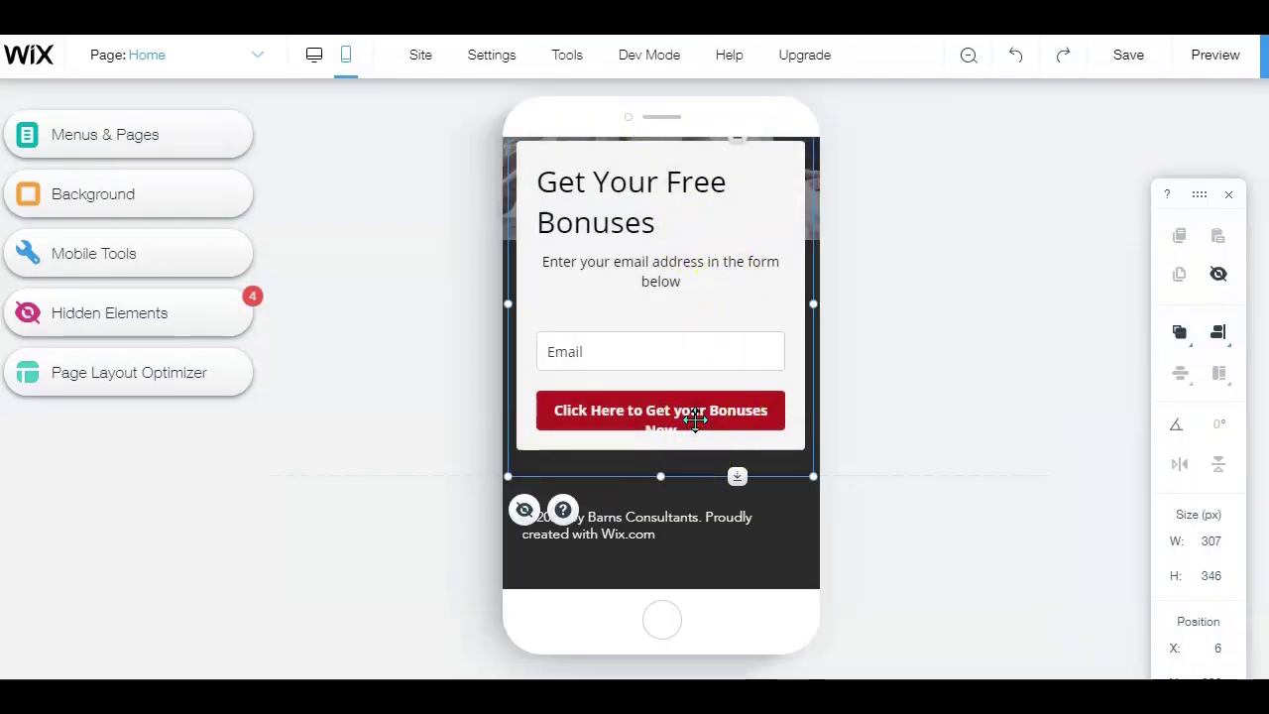
pyautogui.scroll(3, 765, 390)
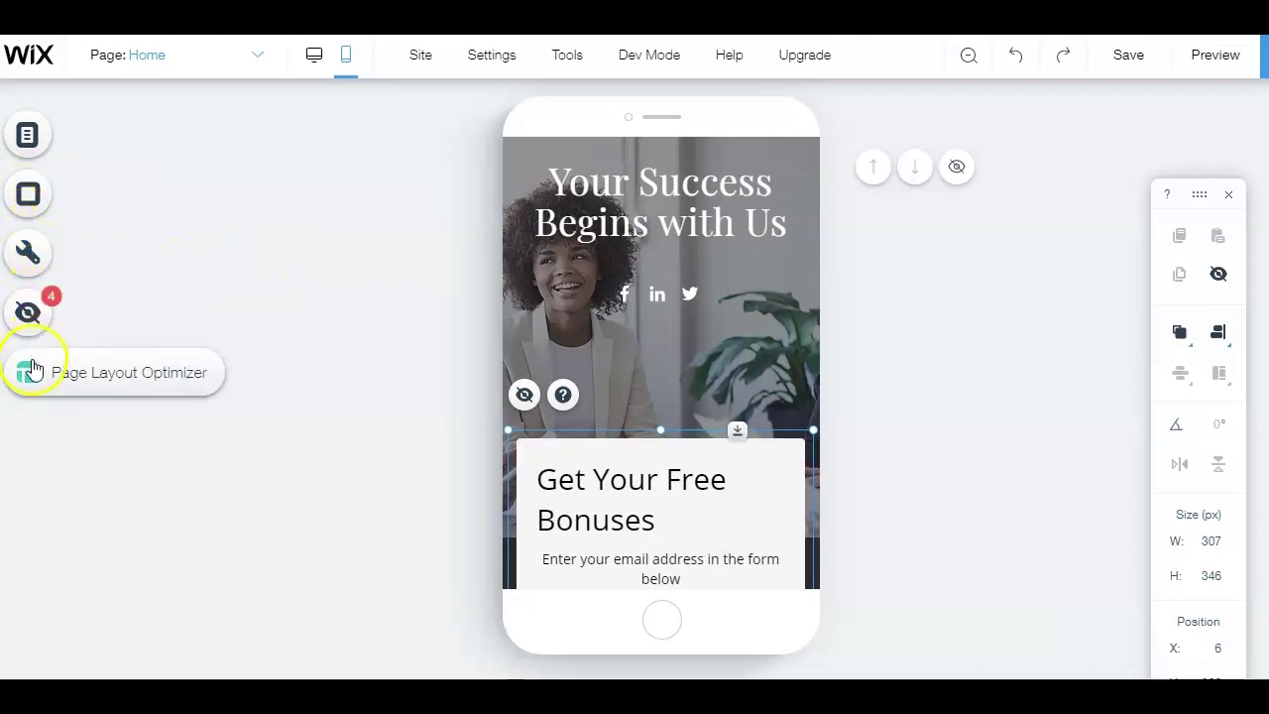
pyautogui.scroll(-3, 649, 125)
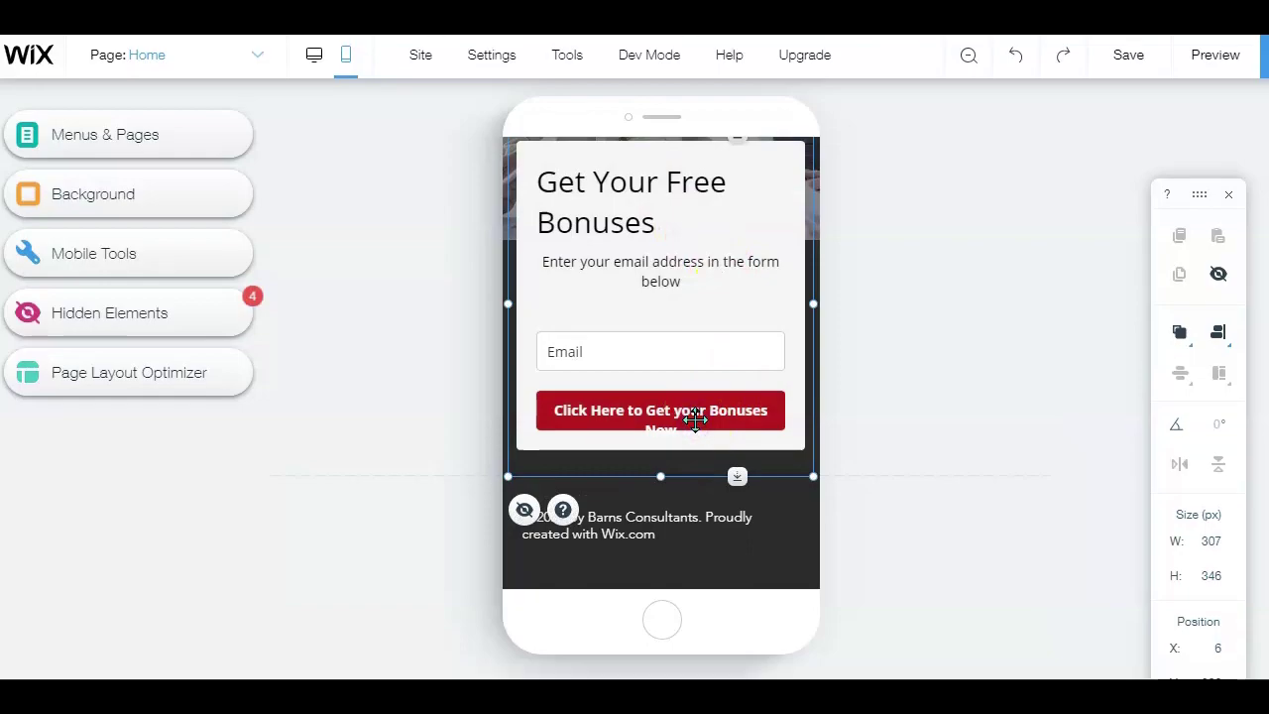
pyautogui.scroll(3, 767, 387)
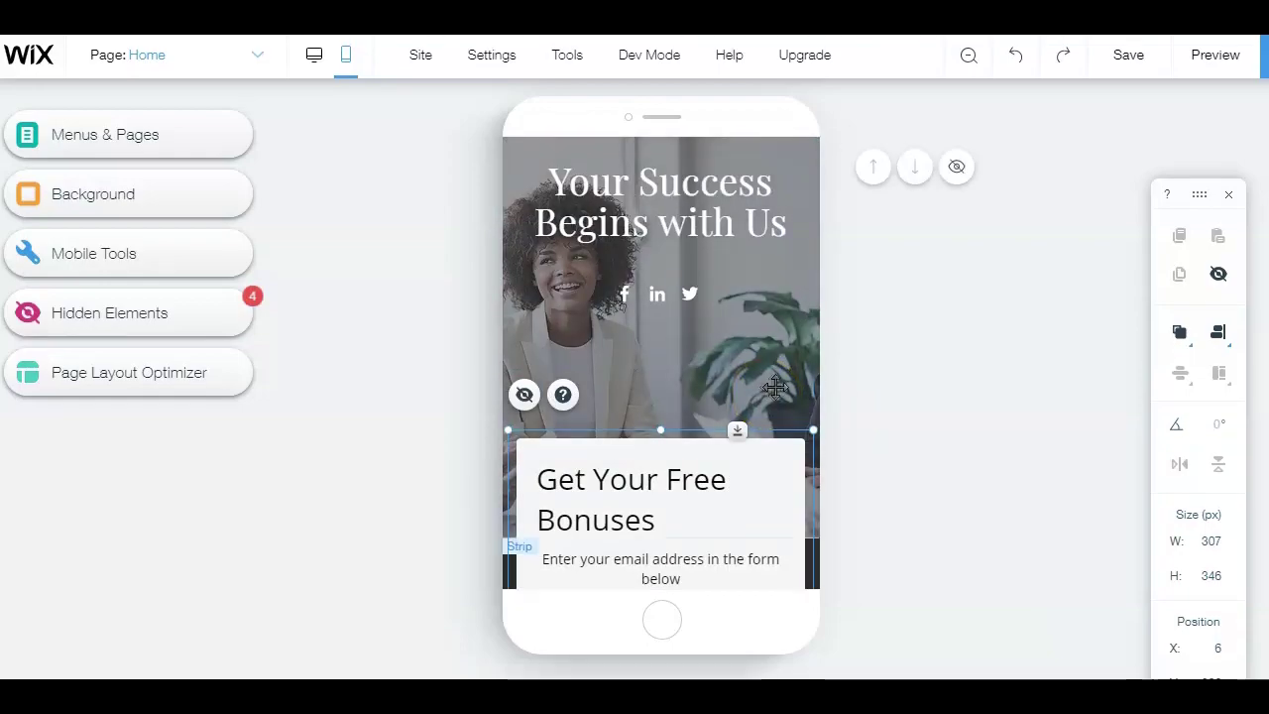
pyautogui.scroll(-3, 648, 125)
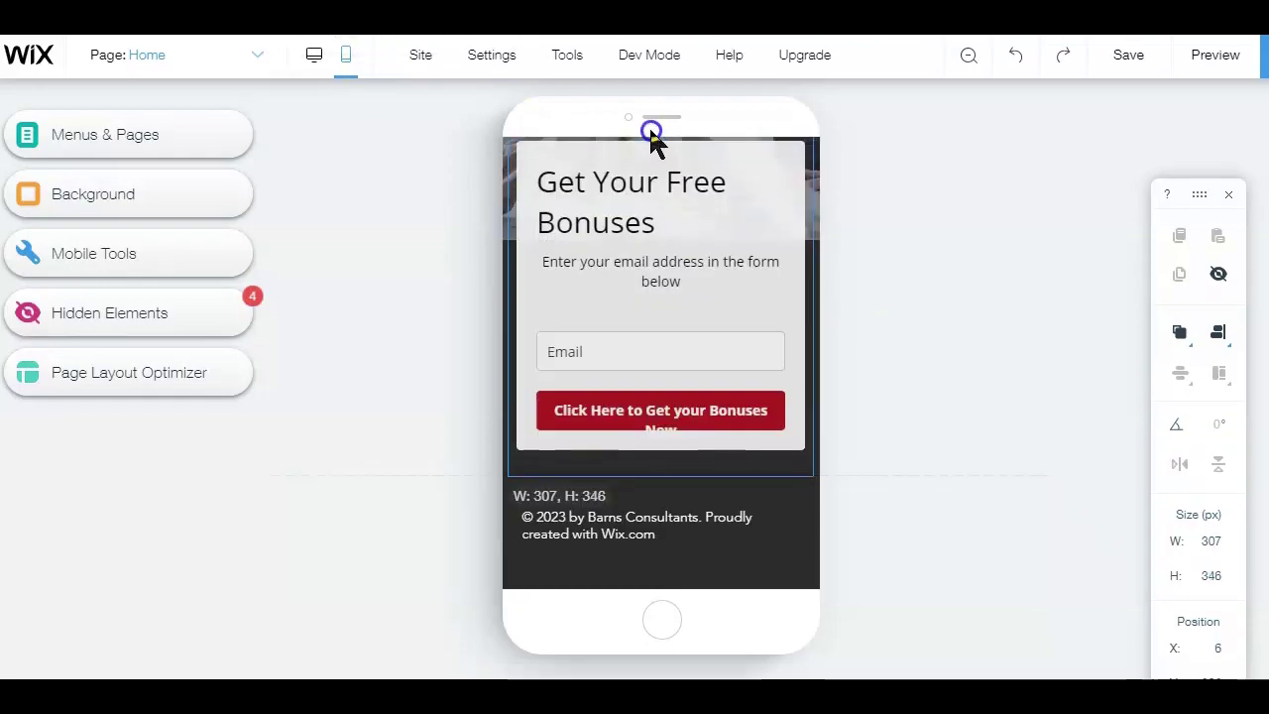
pyautogui.click(692, 416)
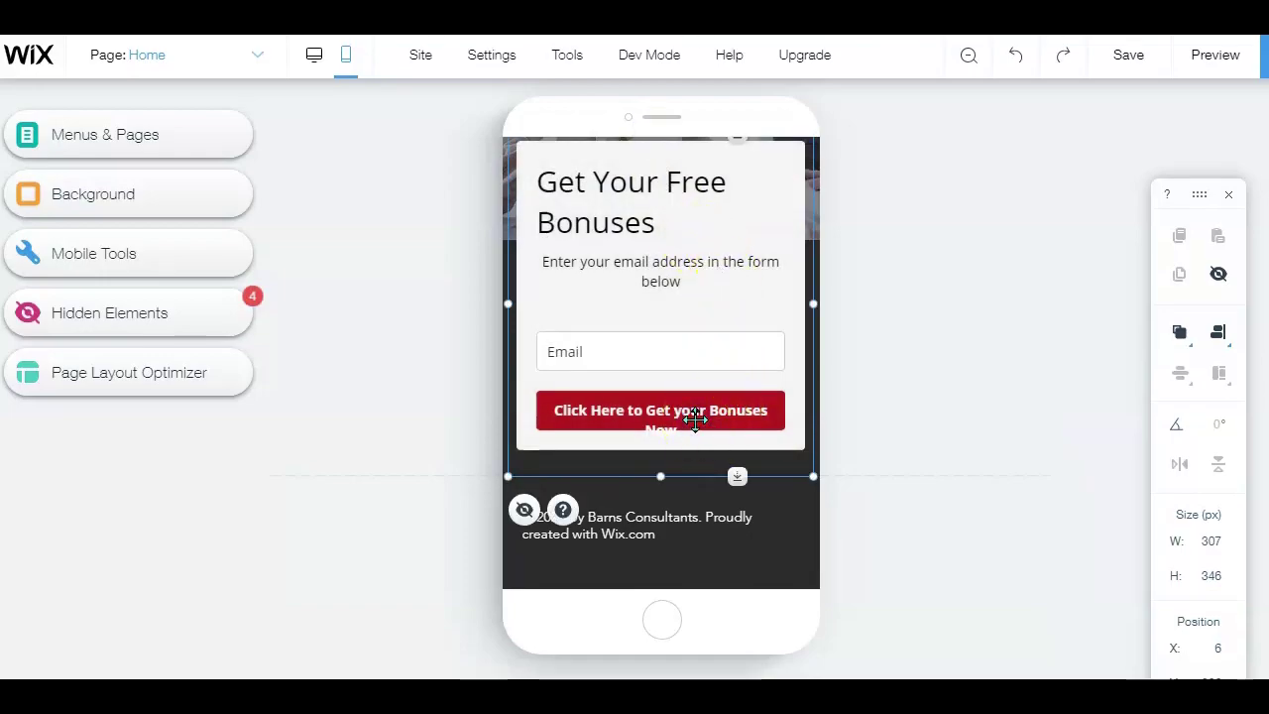
pyautogui.scroll(3, 768, 381)
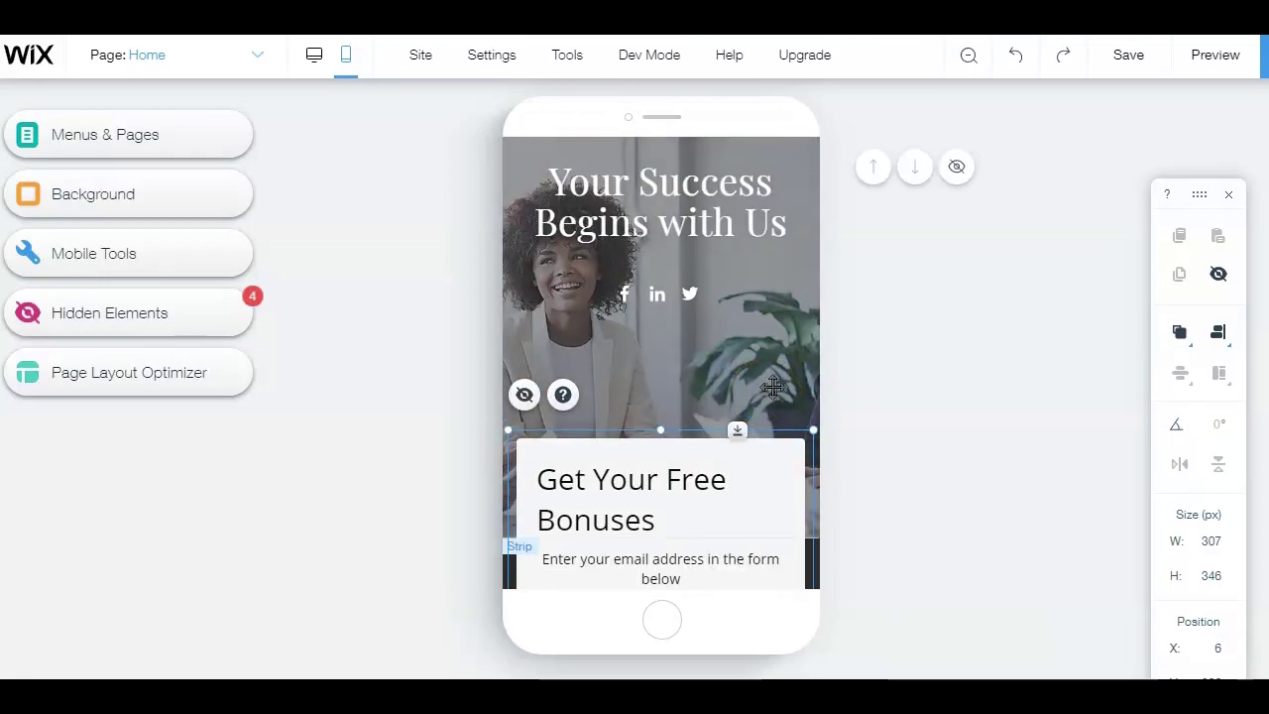
pyautogui.scroll(1, 660, 363)
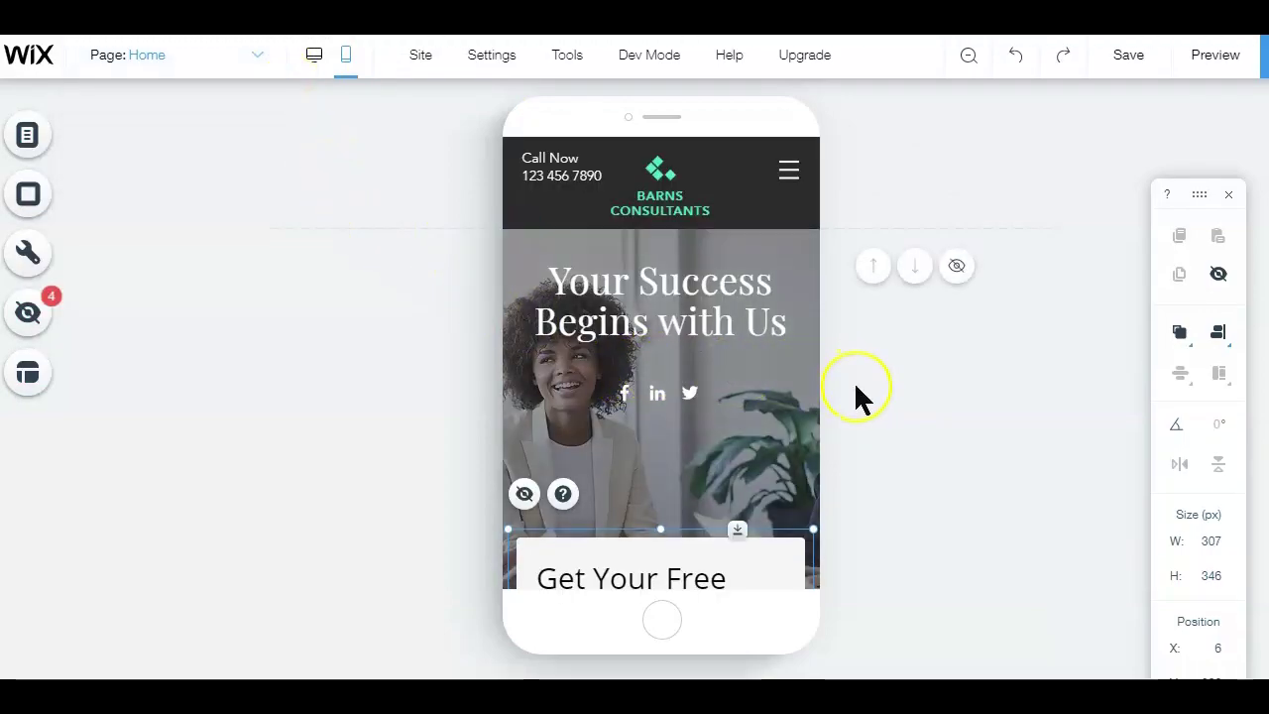
pyautogui.scroll(-2, 853, 381)
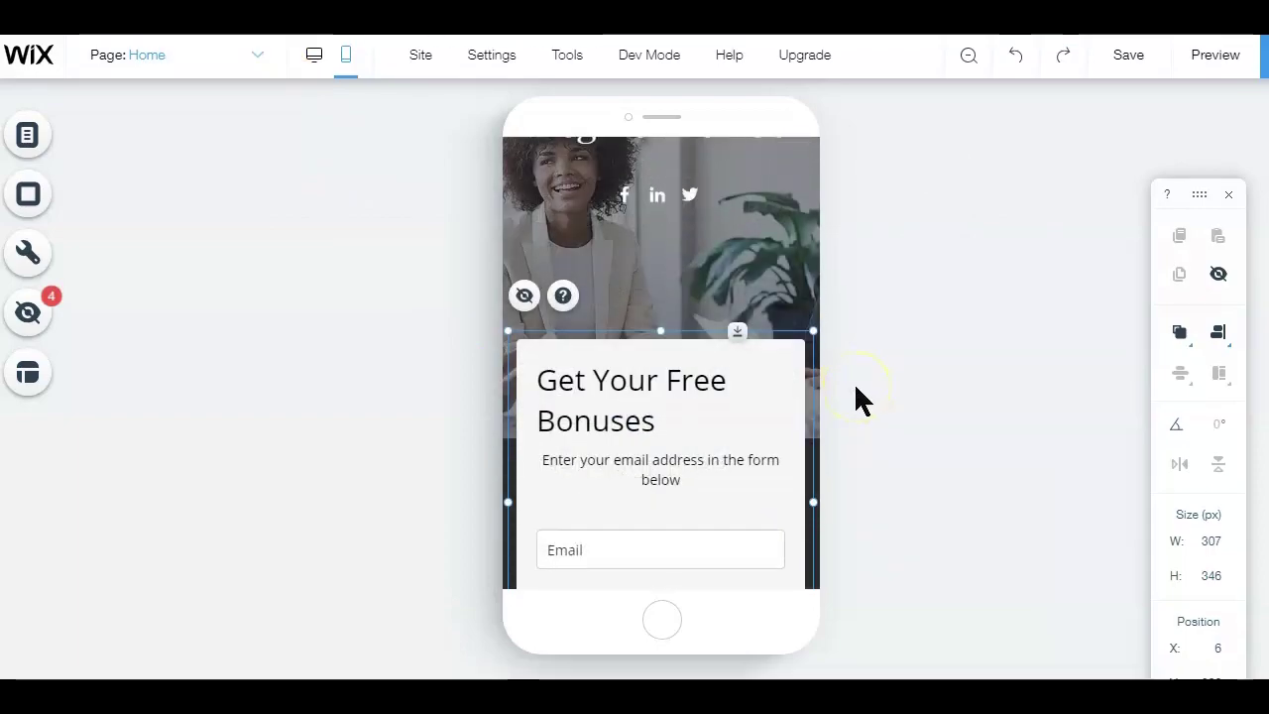
pyautogui.scroll(1, 855, 397)
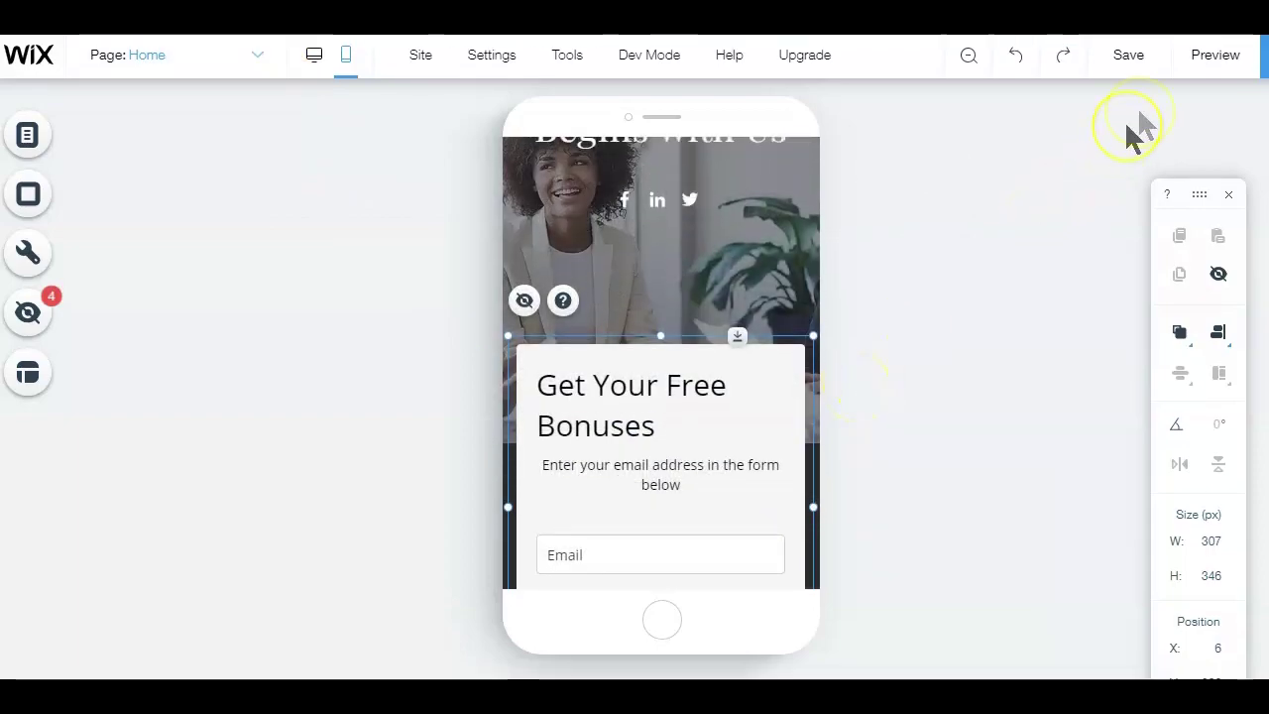
pyautogui.click(1214, 56)
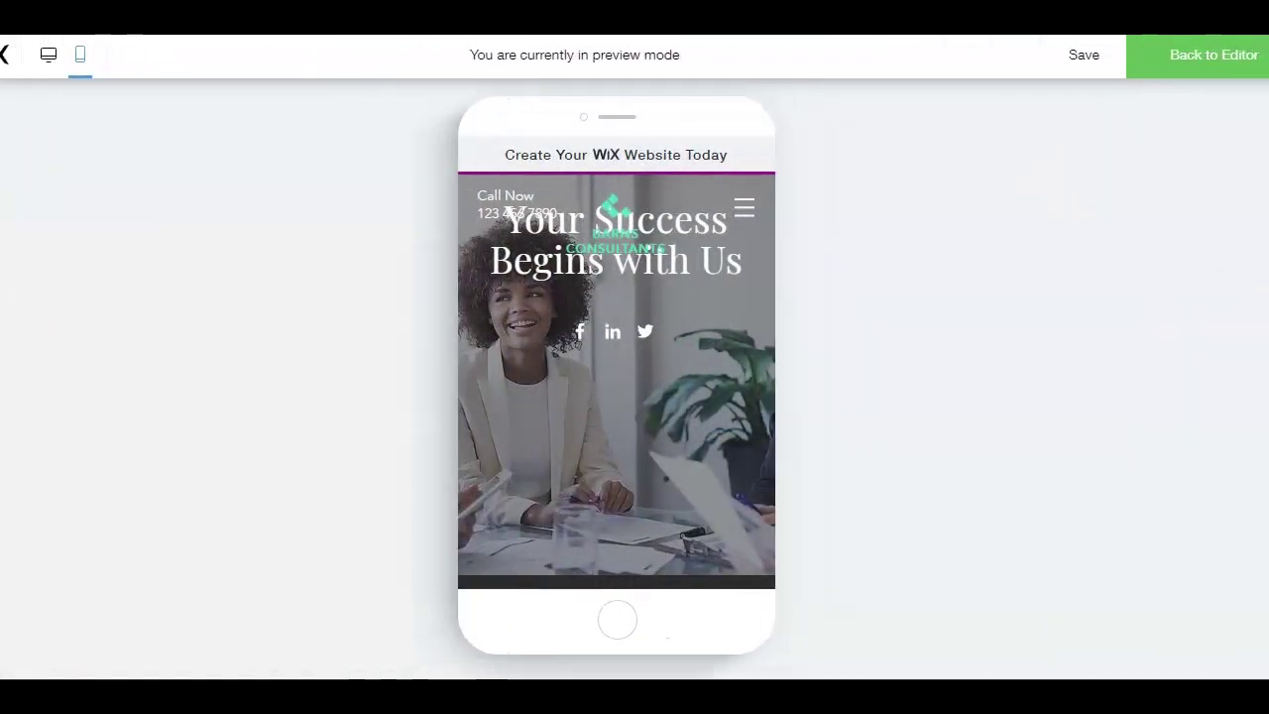
pyautogui.click(1209, 61)
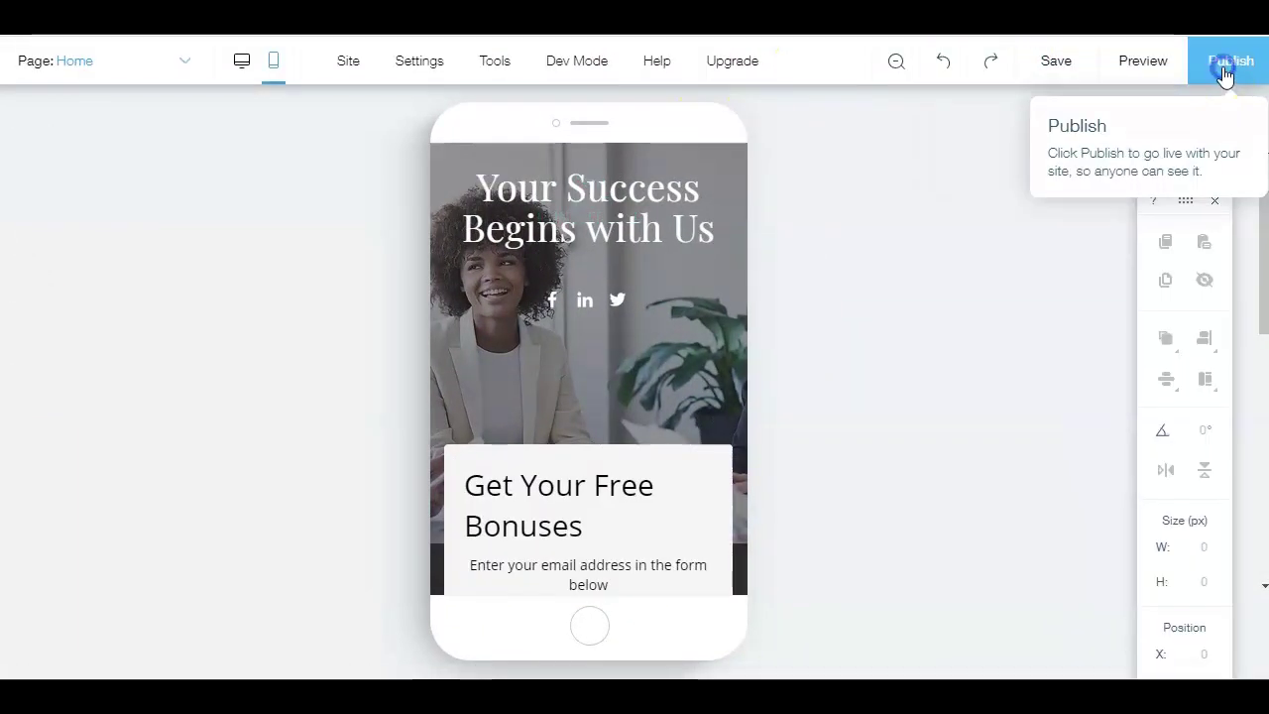
# Step: Start publishing, dismiss the Choose a domain dialog, and return to the desktop editor
pyautogui.click(1226, 62)
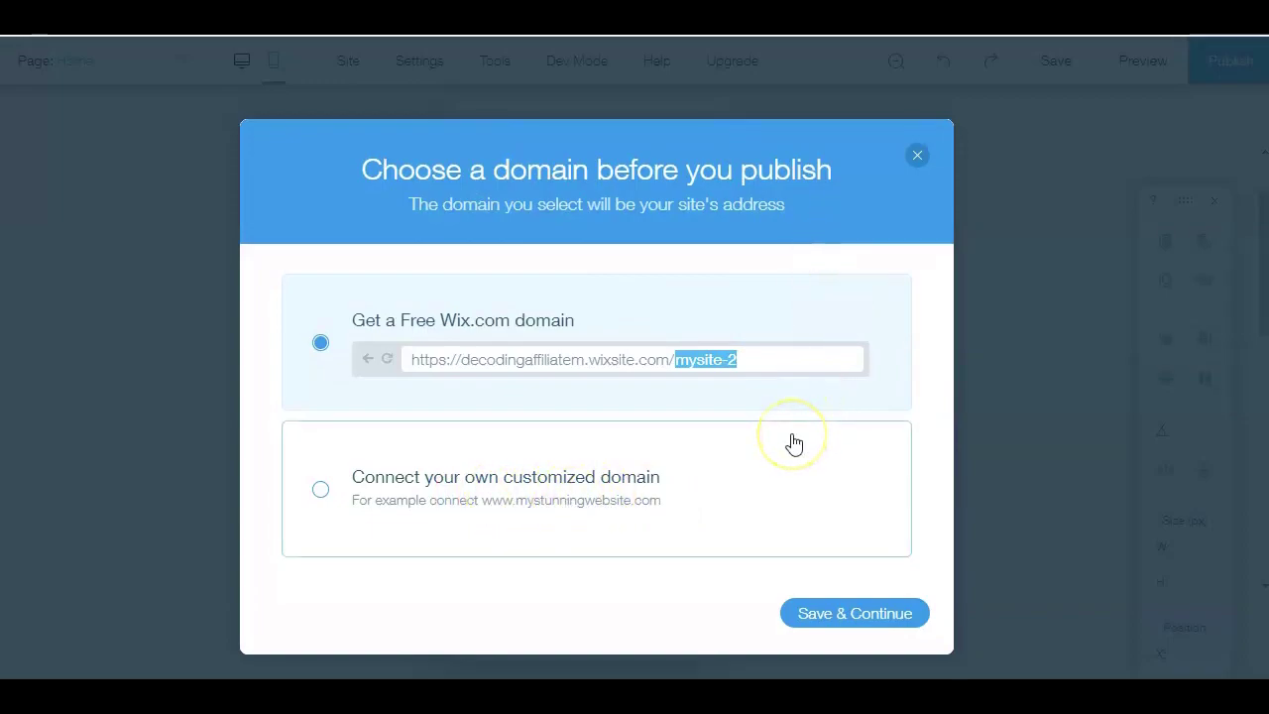
pyautogui.click(917, 156)
pyautogui.click(586, 155)
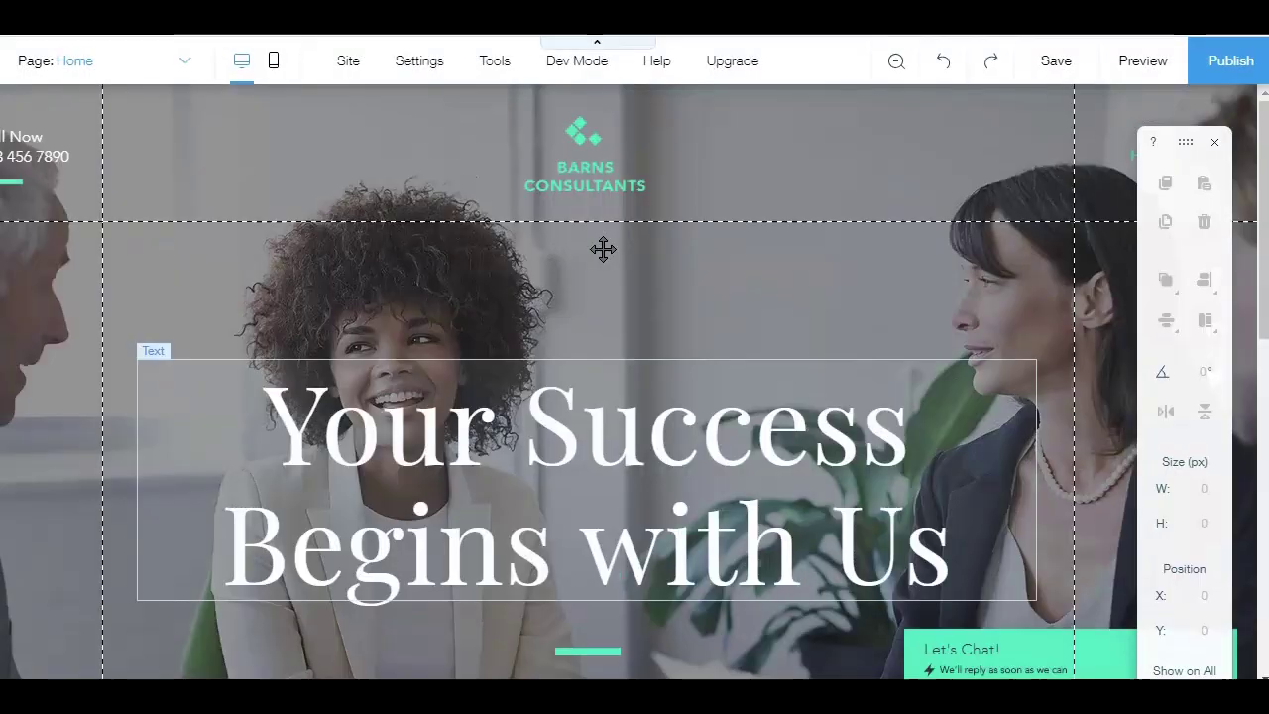
pyautogui.click(611, 220)
pyautogui.scroll(-2, 611, 220)
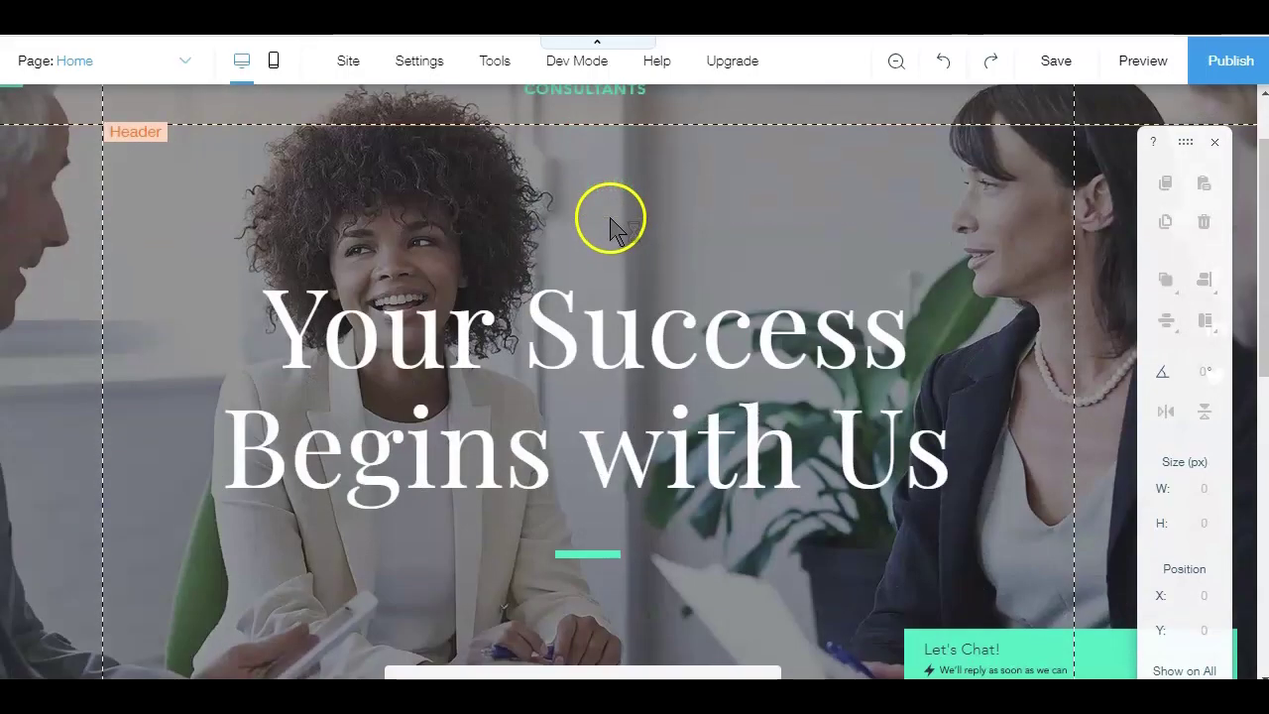
# Step: Scroll through the 'How to do Affiliate Marketing on YouTube' crash course page and back up
pyautogui.click(608, 220)
pyautogui.scroll(-1, 609, 220)
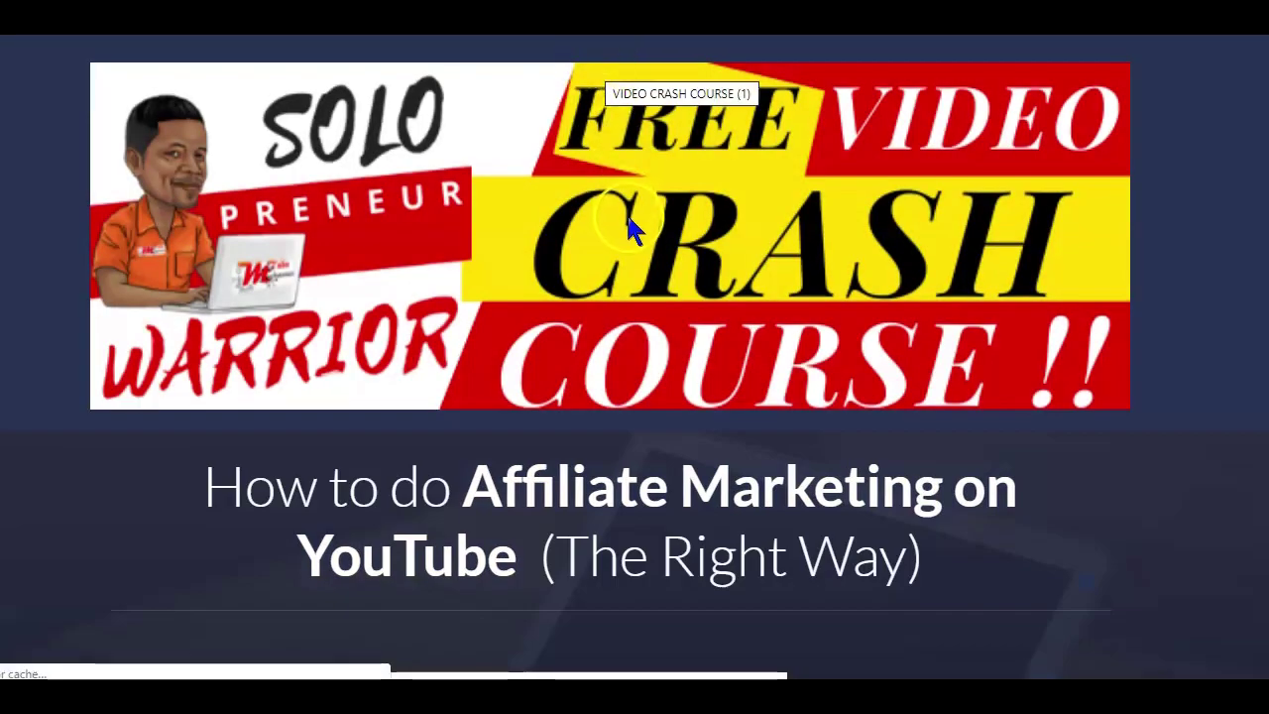
pyautogui.scroll(-5, 635, 230)
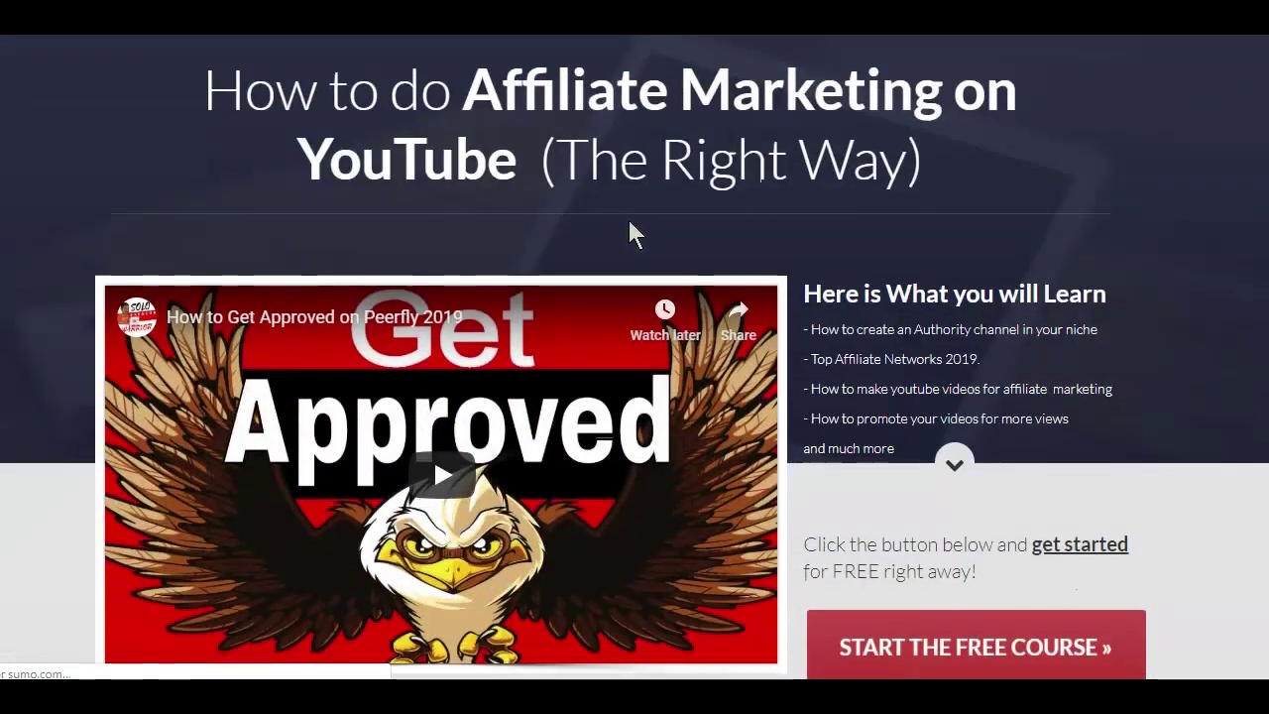
pyautogui.scroll(-2, 629, 232)
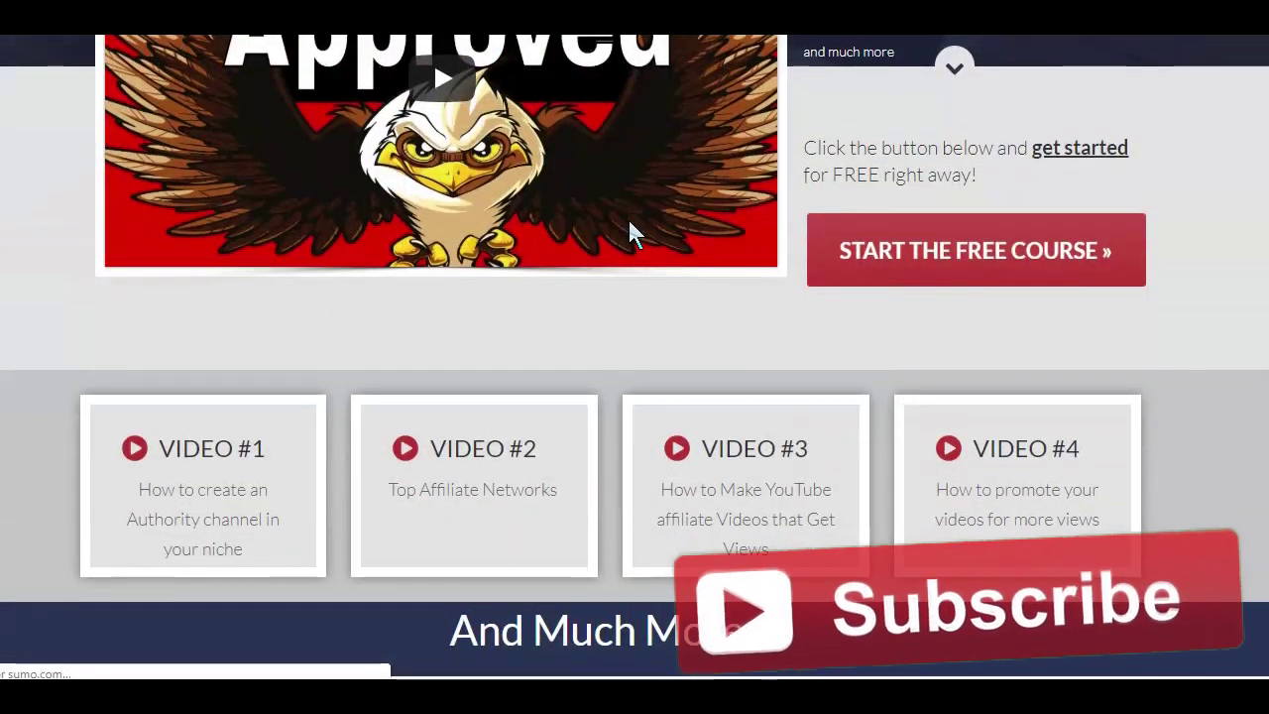
pyautogui.scroll(7, 595, 208)
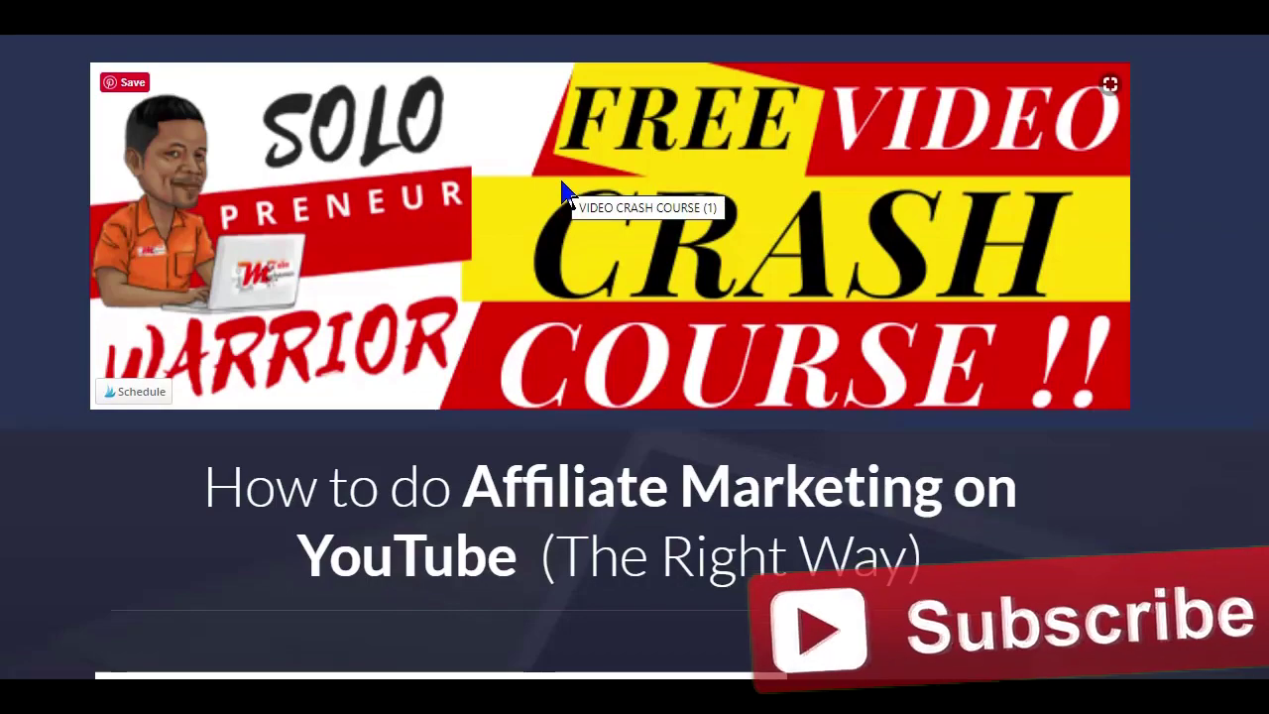